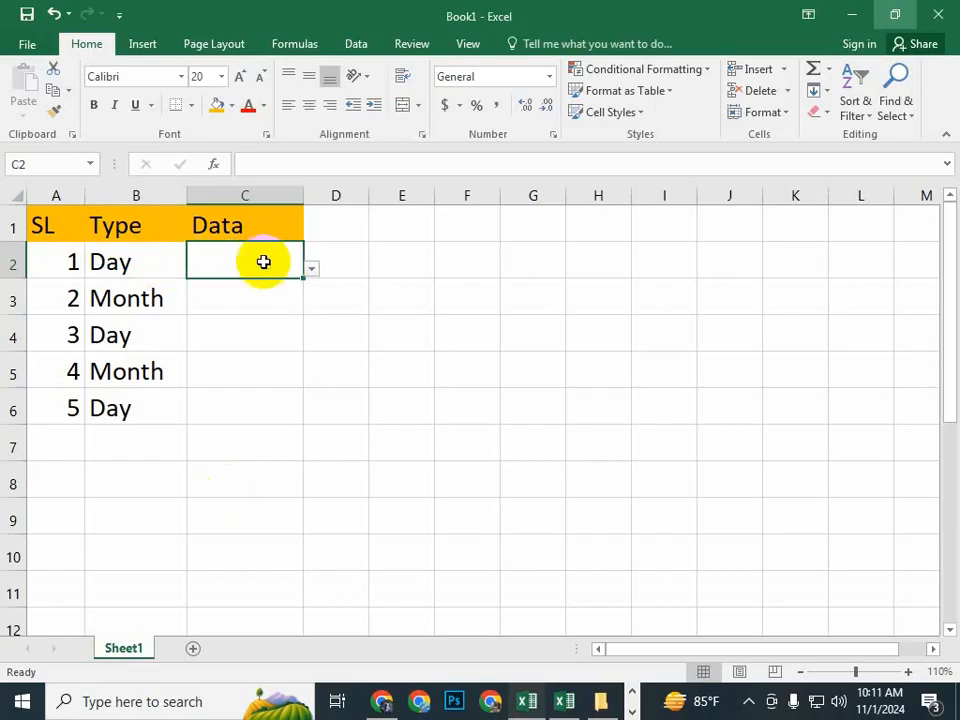
Examine the dropdown options offered in Data cell C2 while its type is Day
click(313, 269)
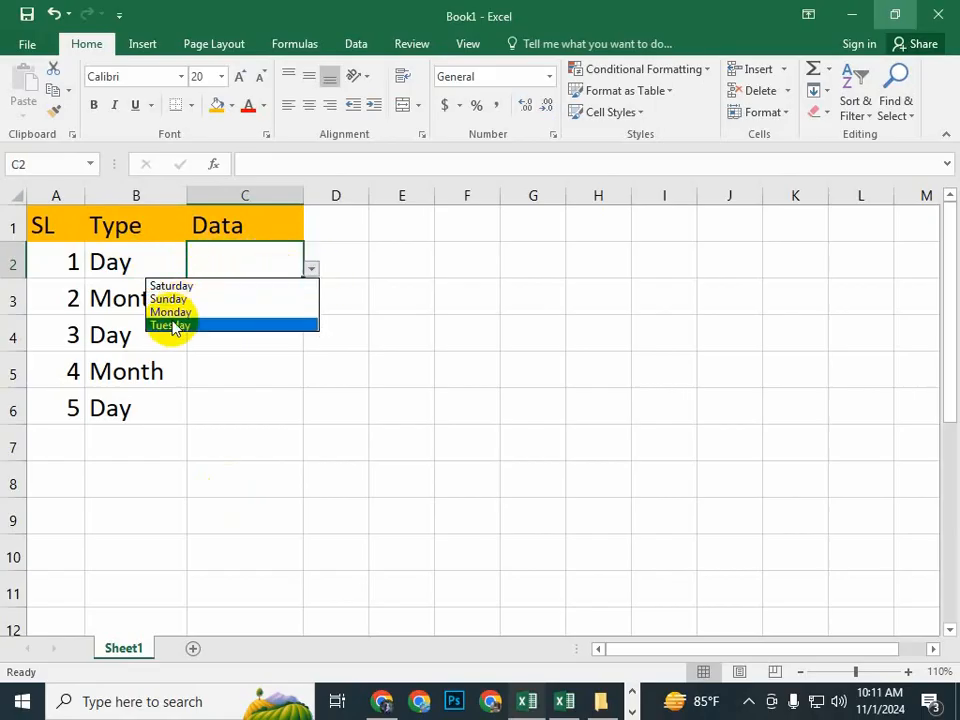
key(Escape)
click(125, 298)
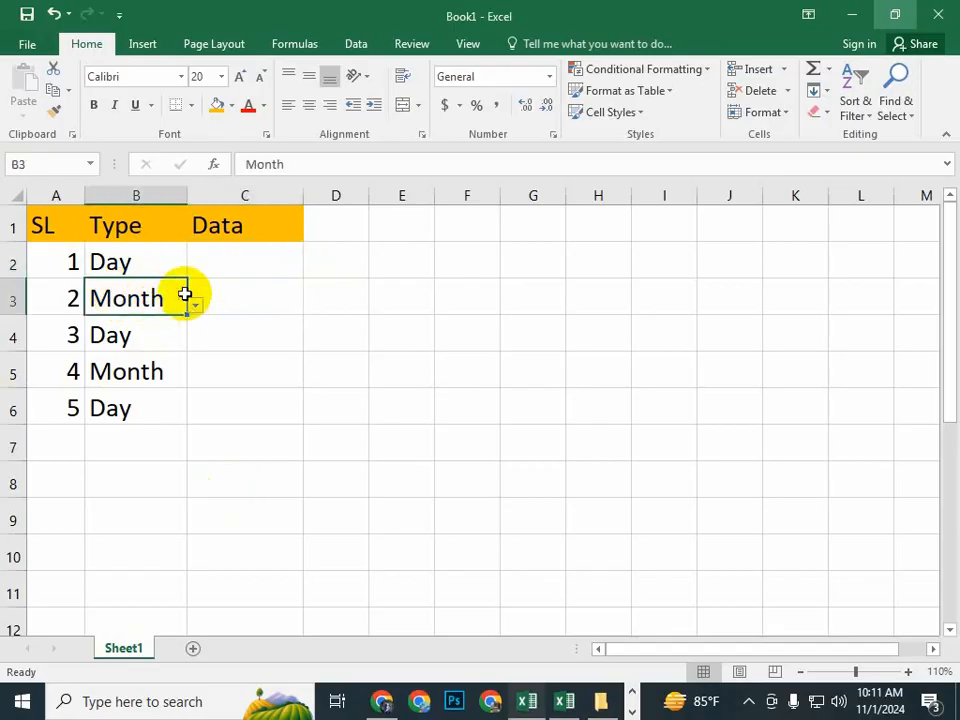
Set the type in B2 to Month and view the dropdown options in C2
click(167, 268)
click(194, 271)
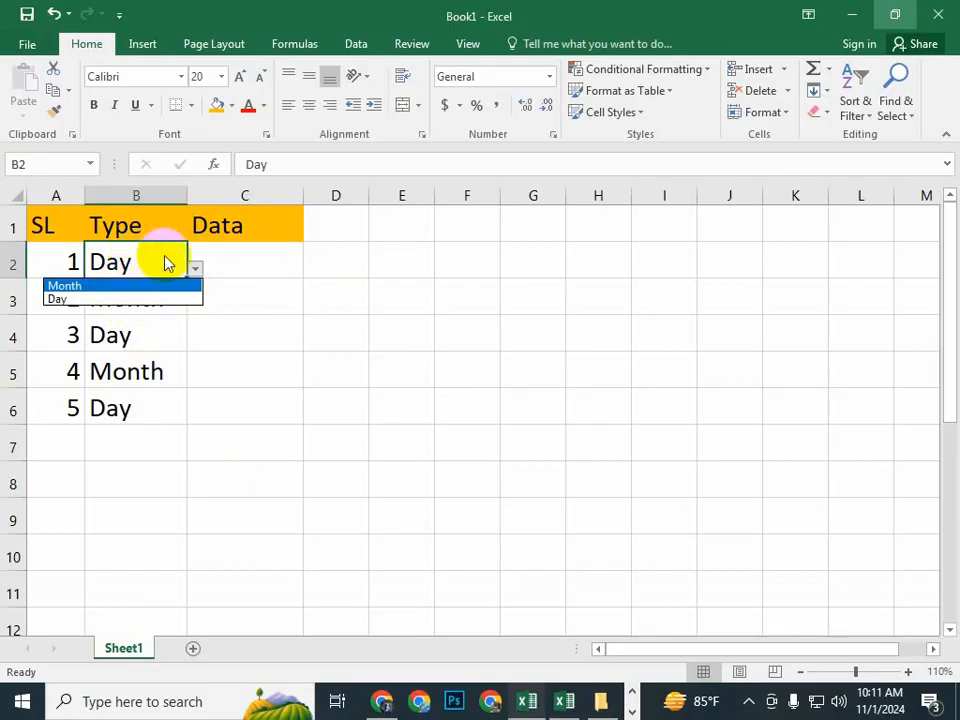
click(82, 287)
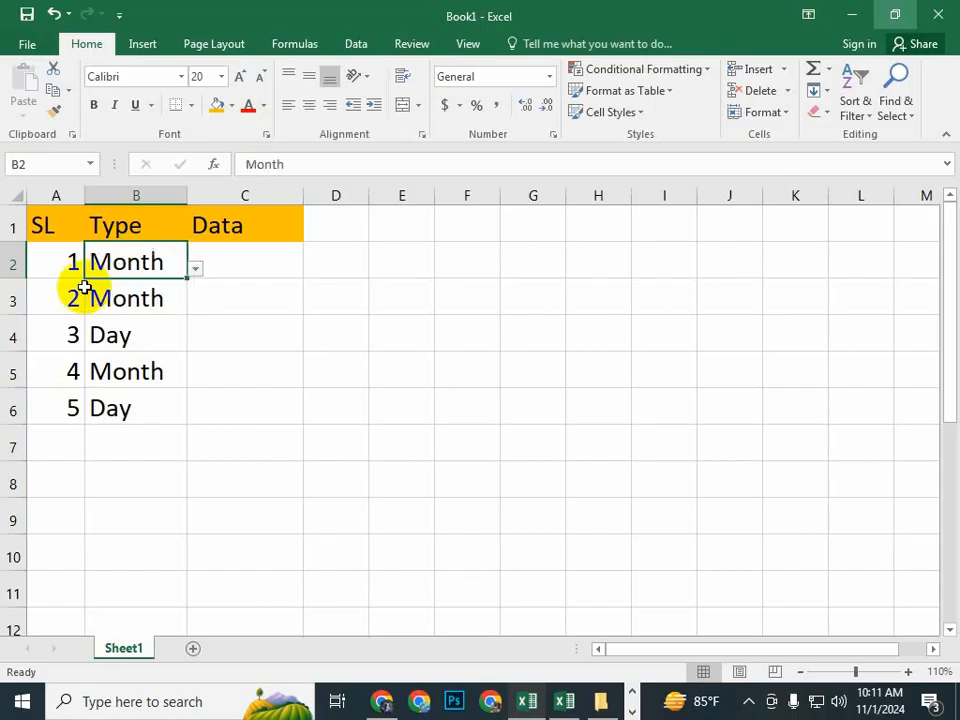
click(244, 270)
click(312, 270)
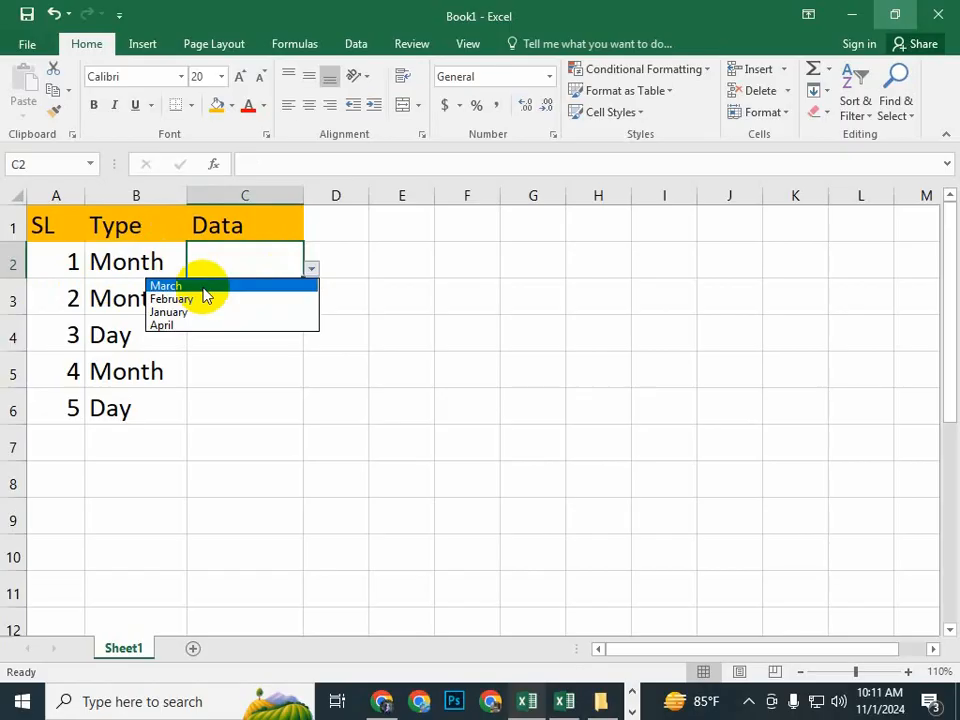
click(150, 262)
Set the type in B2 back to Day and view the dropdown options in C2
click(152, 262)
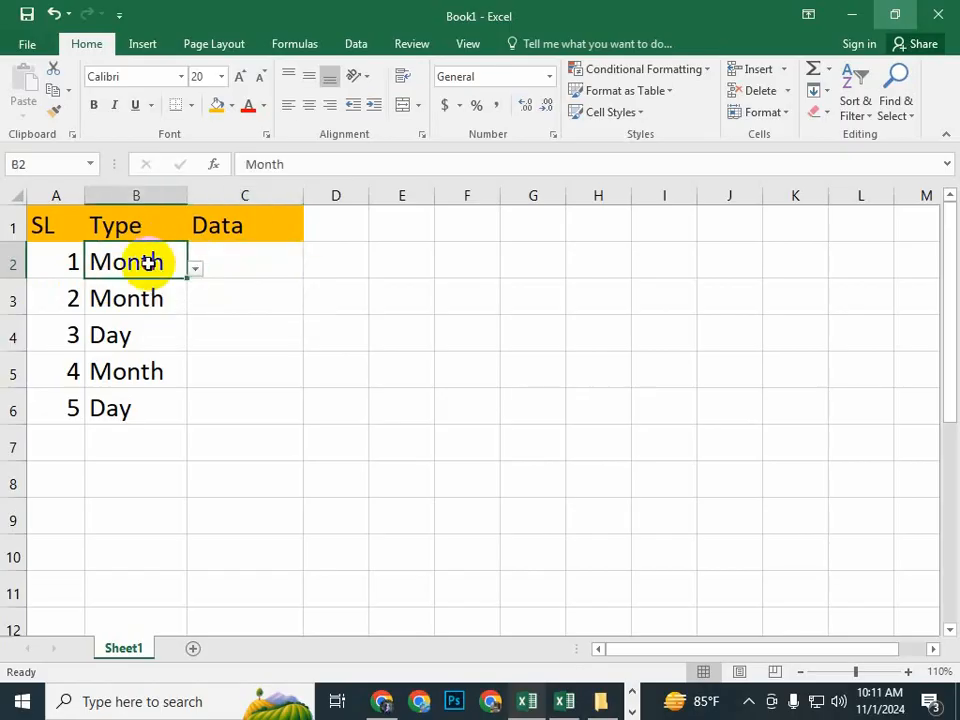
click(195, 269)
click(136, 299)
click(240, 271)
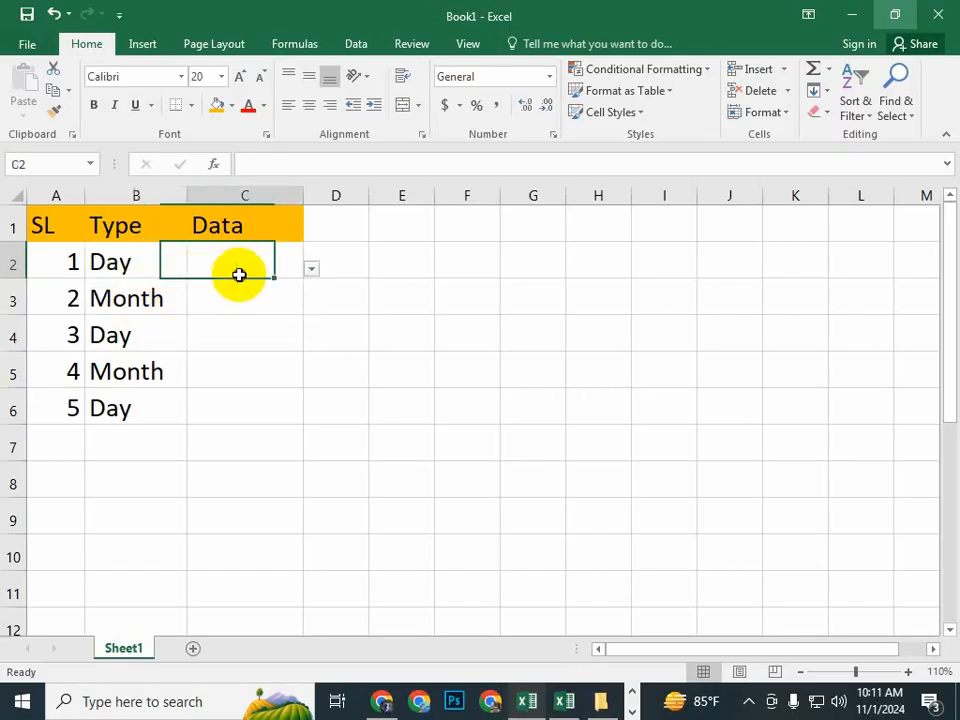
click(313, 270)
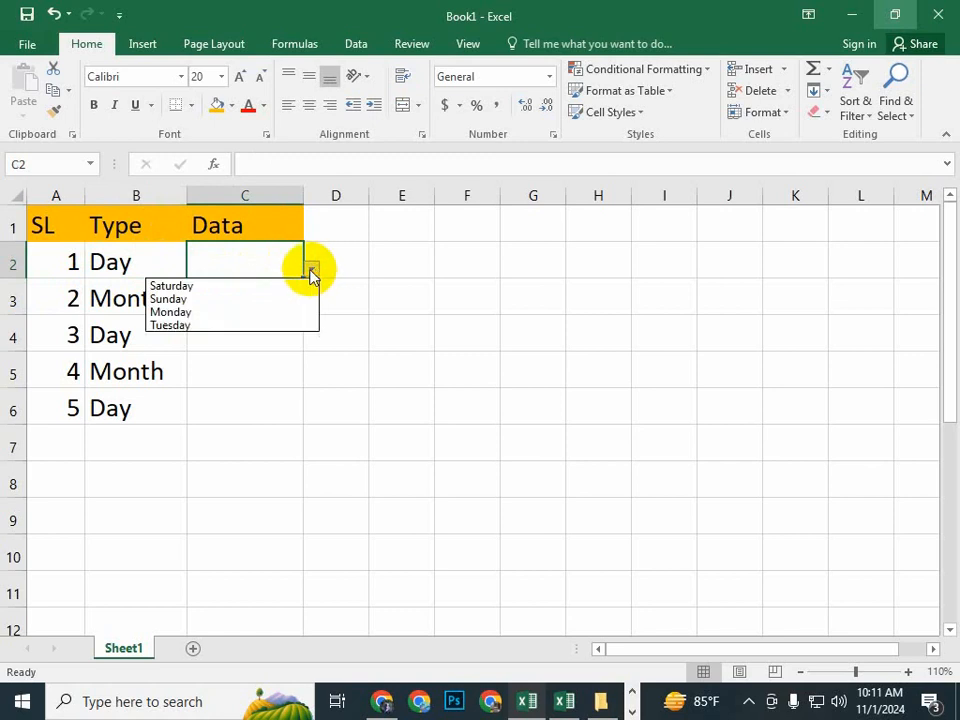
click(149, 259)
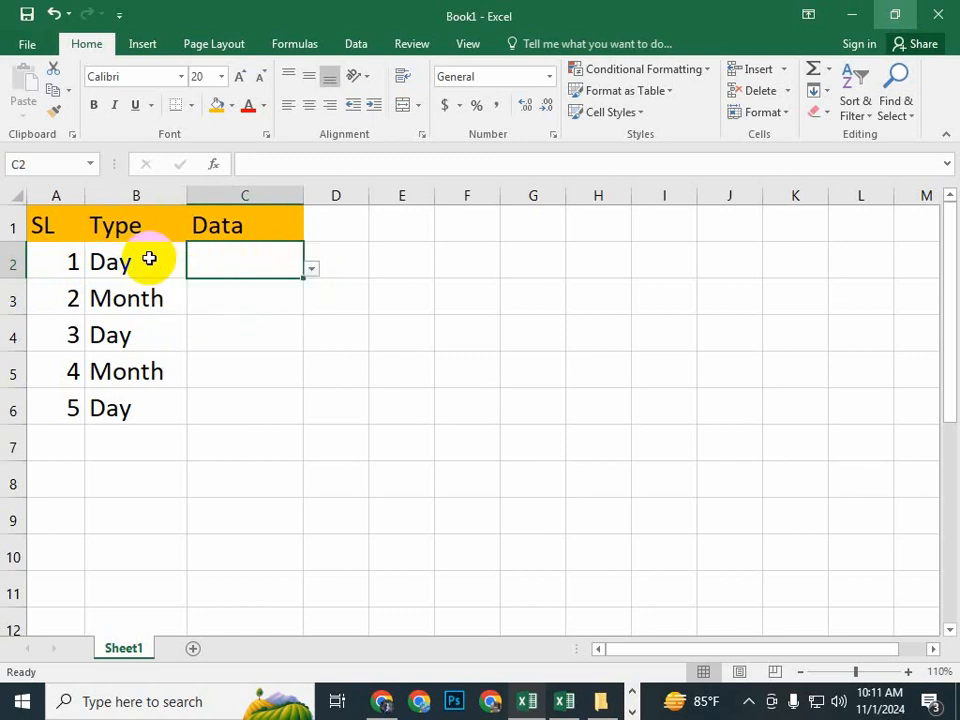
Switch to the Book3 workbook and review the Type list in A1:A3
click(562, 703)
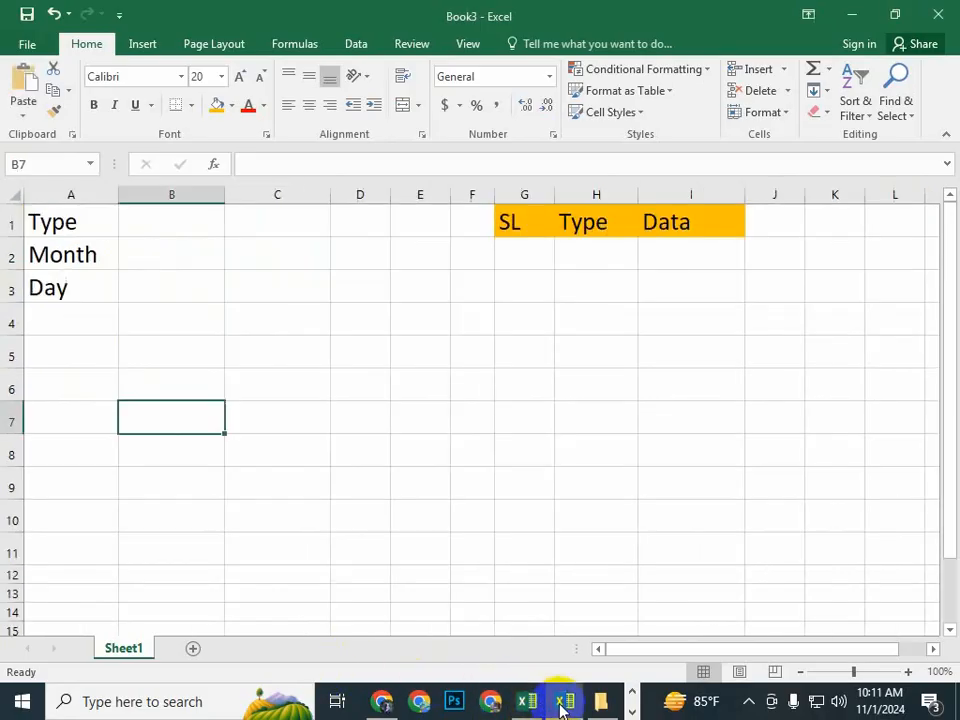
click(184, 279)
click(87, 232)
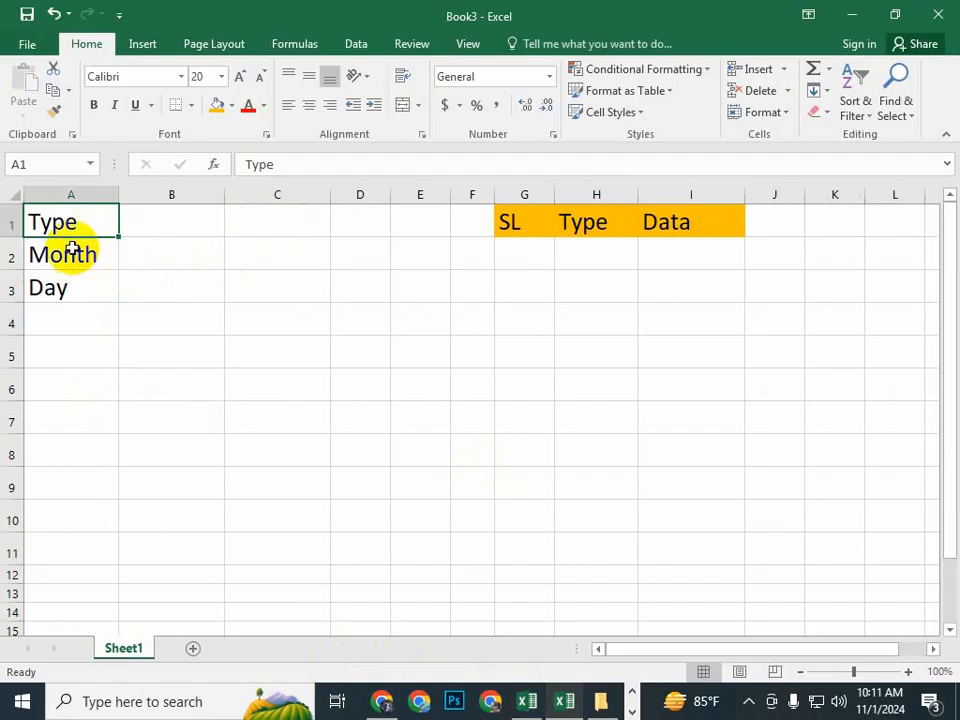
click(79, 245)
click(71, 221)
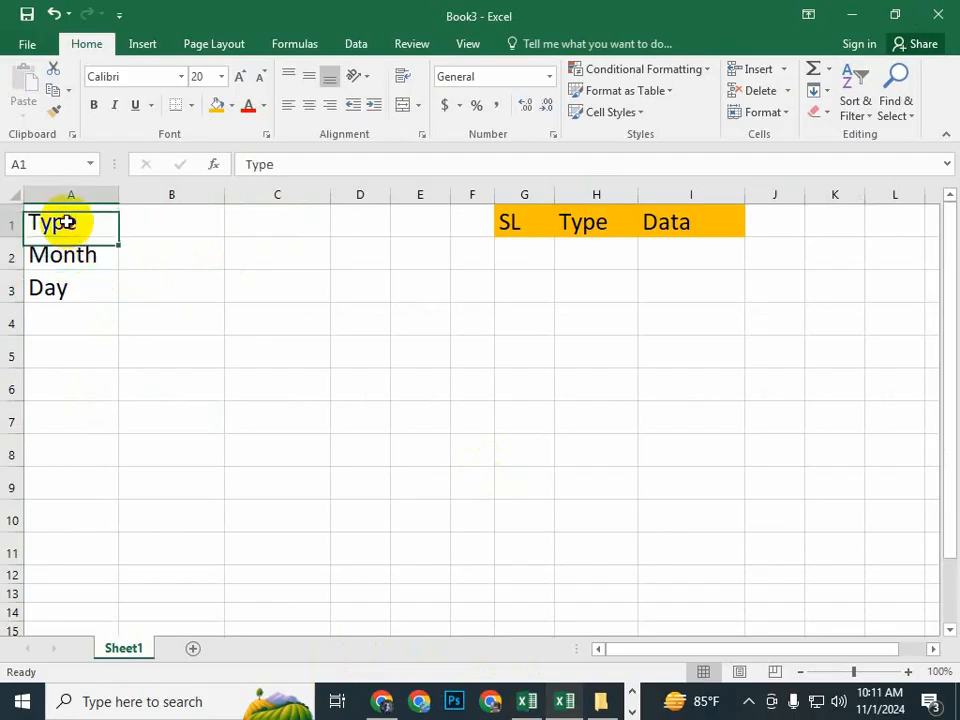
click(79, 256)
click(71, 285)
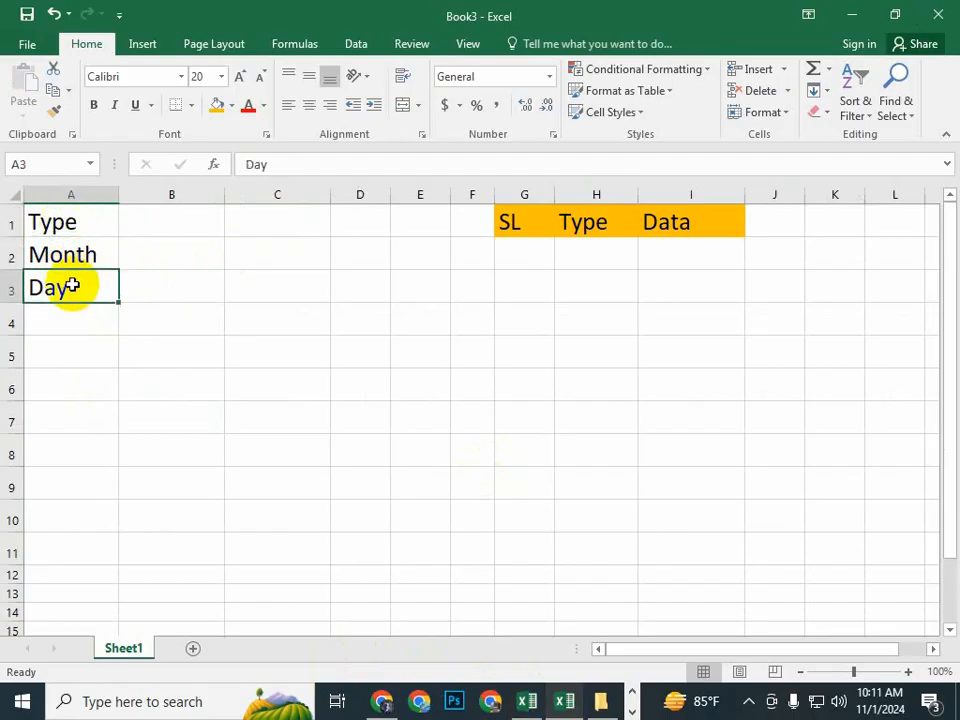
click(76, 267)
click(69, 287)
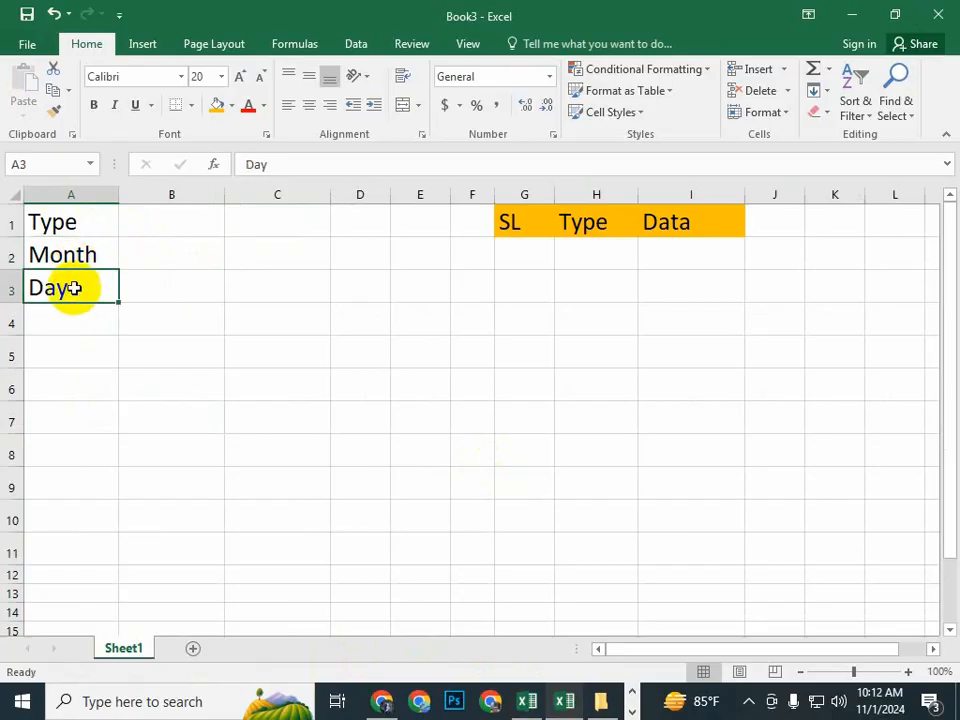
Enter the column headers Month in B1 and Day in C1
click(146, 239)
click(148, 225)
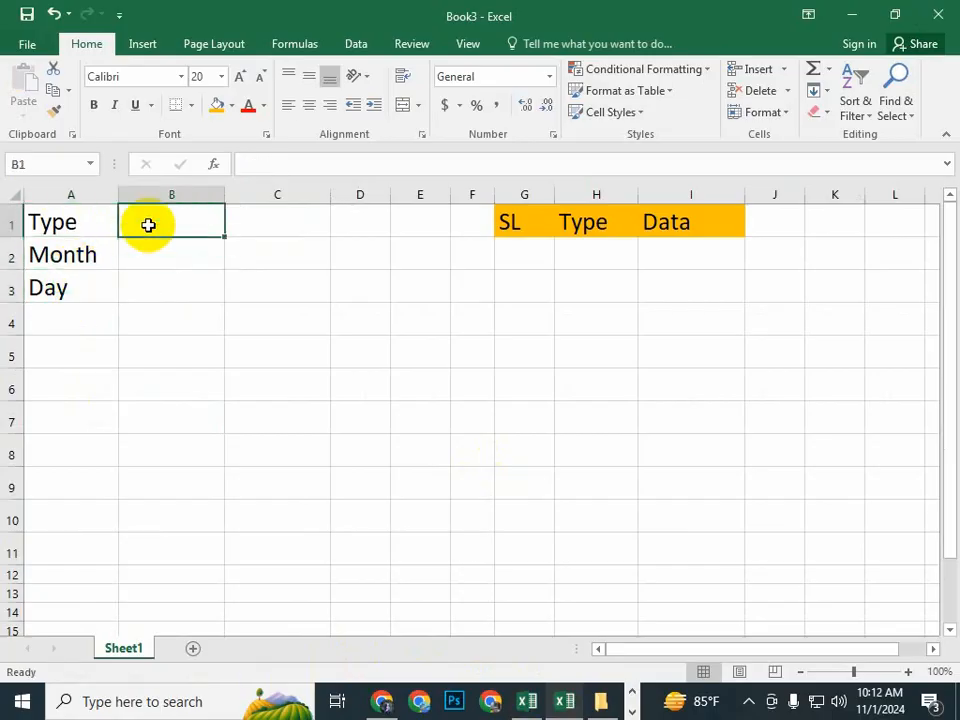
text(Month)
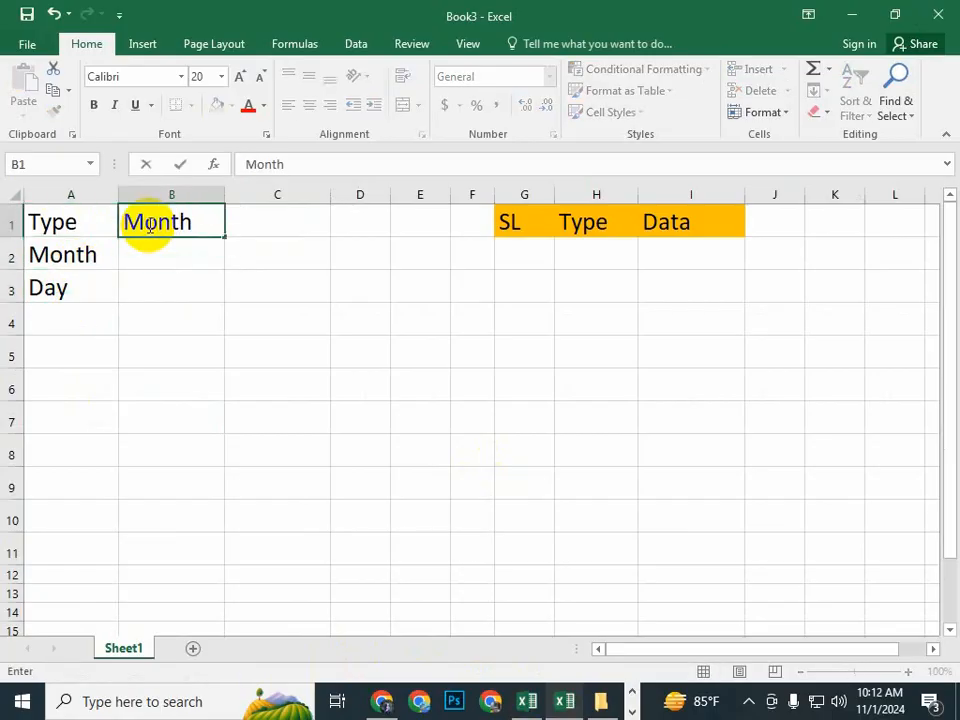
key(Tab)
text(D)
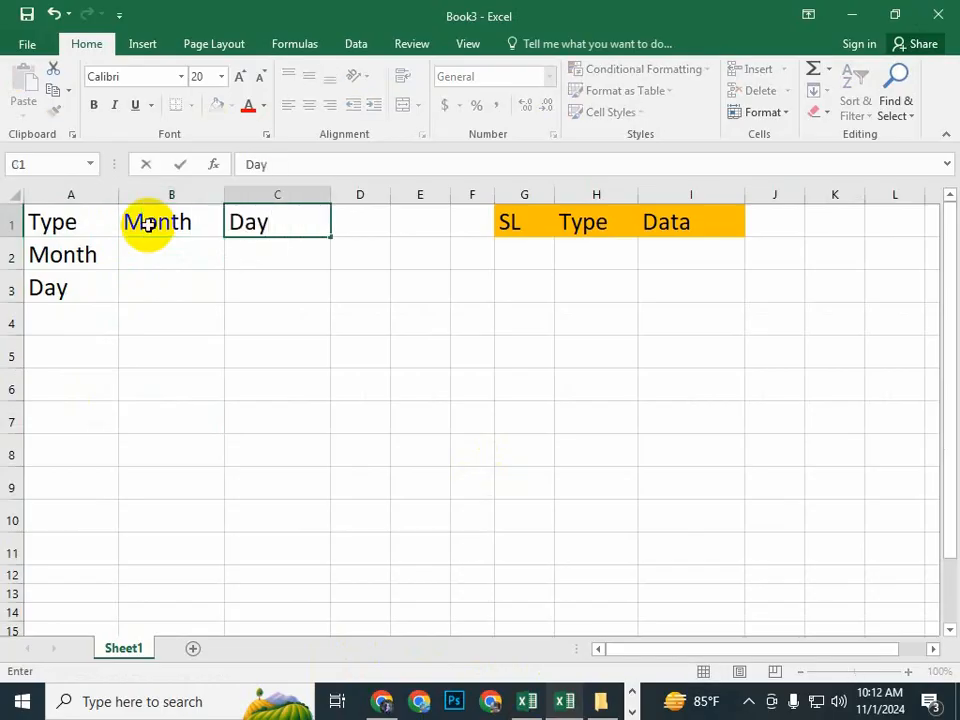
text(ay)
List the months January through June in B2:B7 by entering the first two and filling the series down
click(171, 259)
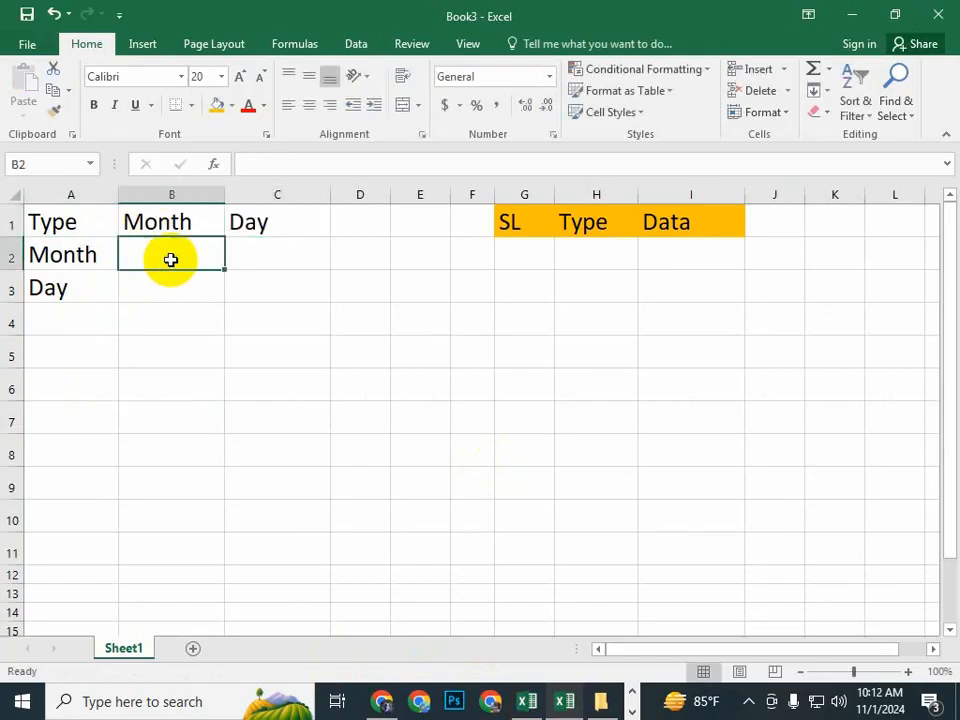
text(January)
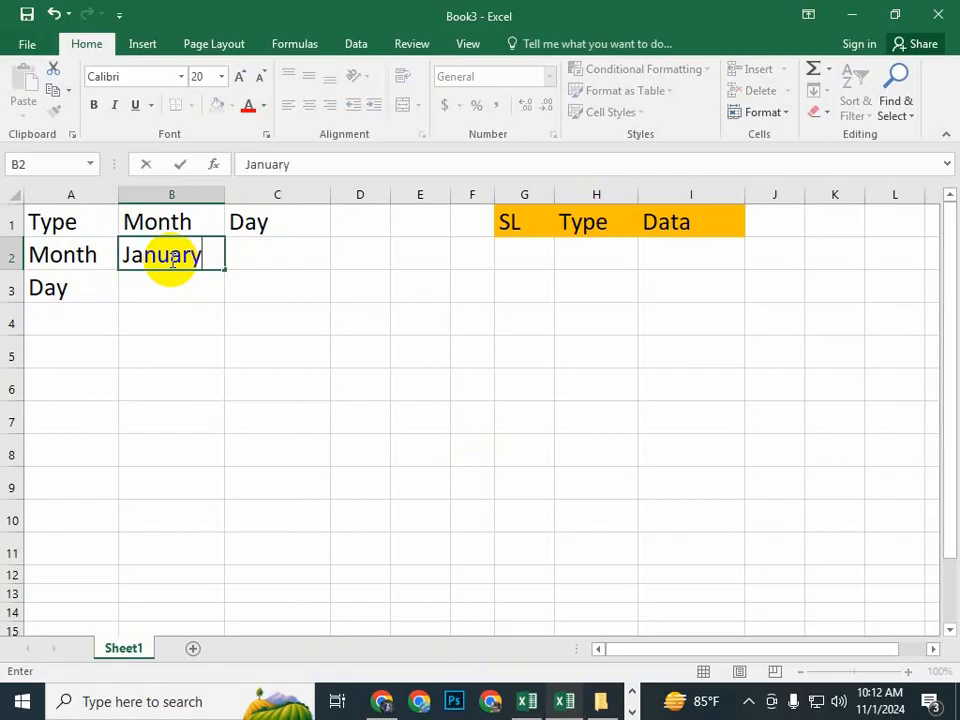
key(Return)
text(February)
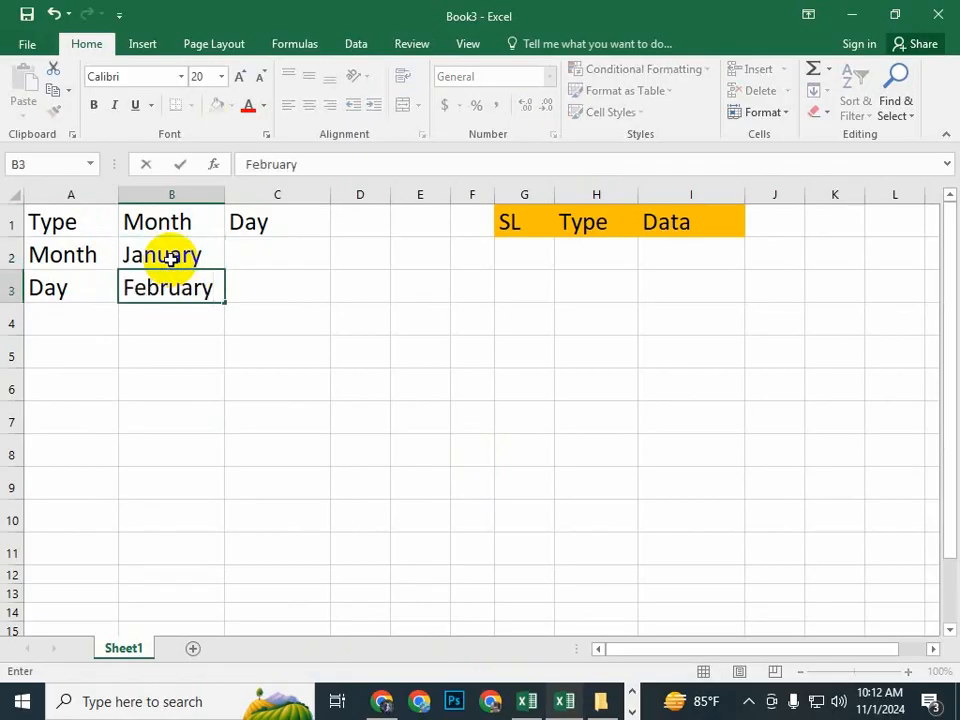
drag(171, 258, 186, 422)
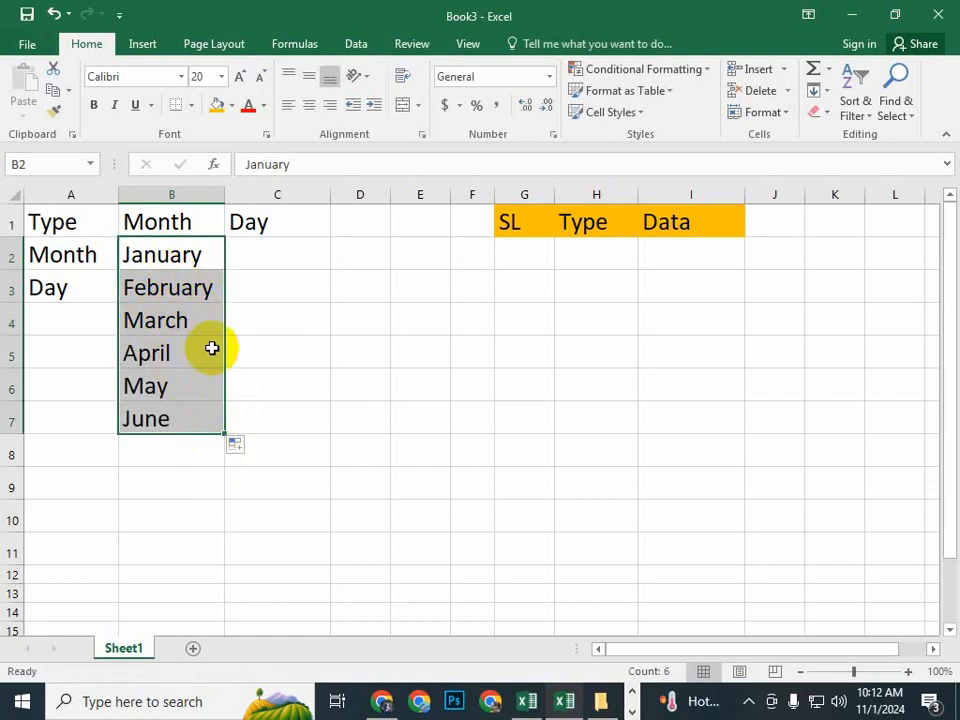
List the weekdays Saturday through Thursday in C2:C7 by entering the first two and filling the series down
click(259, 254)
text(Saturday)
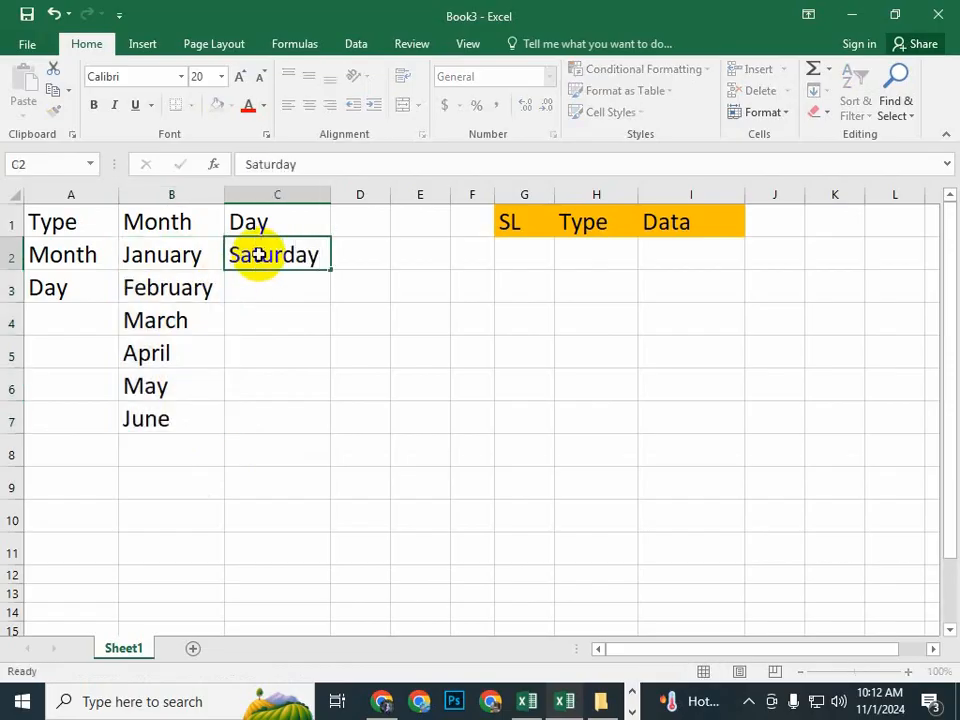
key(Return)
text(Su)
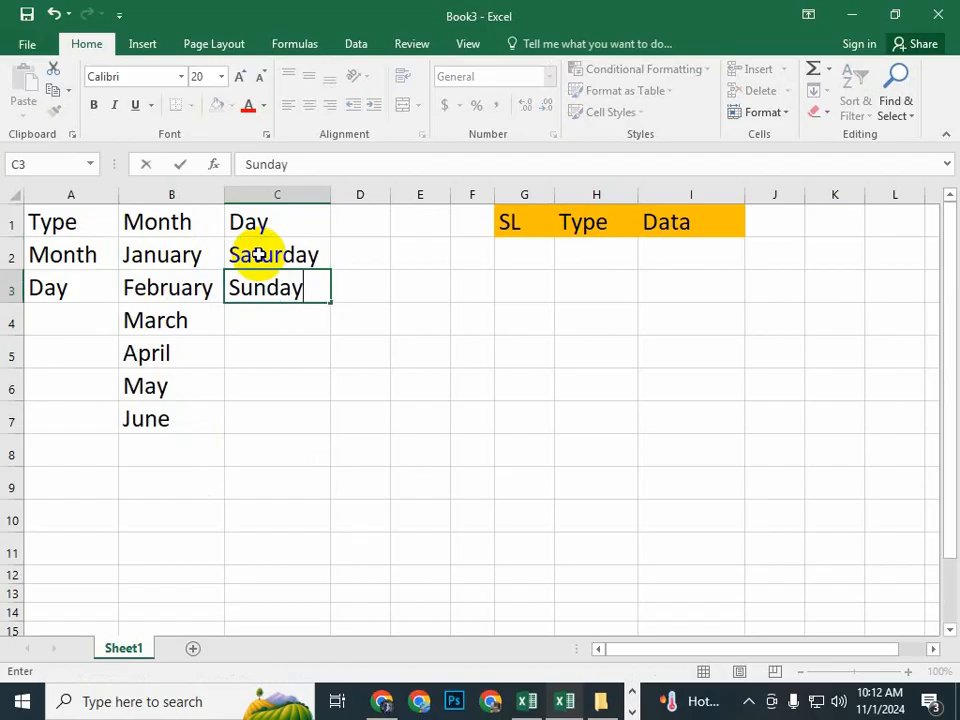
text(nday)
drag(259, 254, 296, 420)
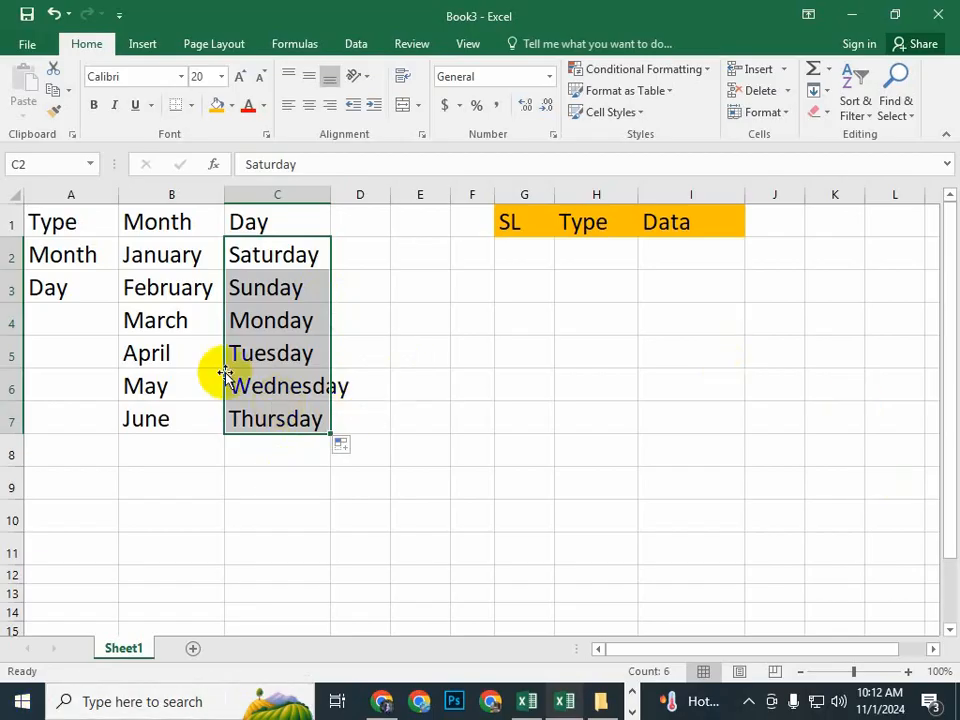
Name the range of months B2:B7 as Month
click(177, 348)
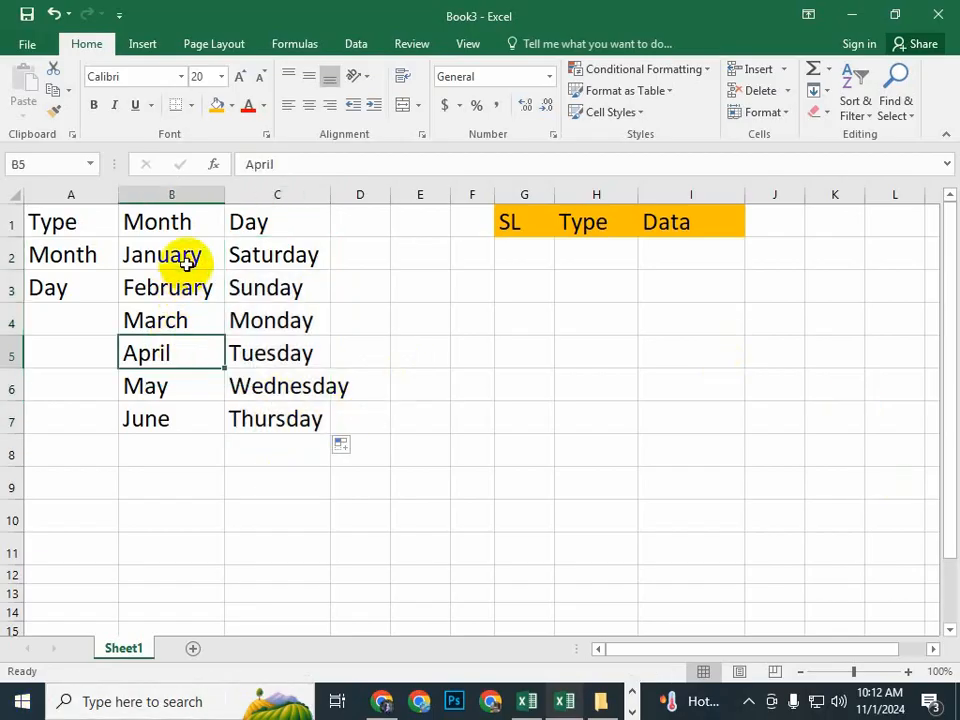
click(163, 260)
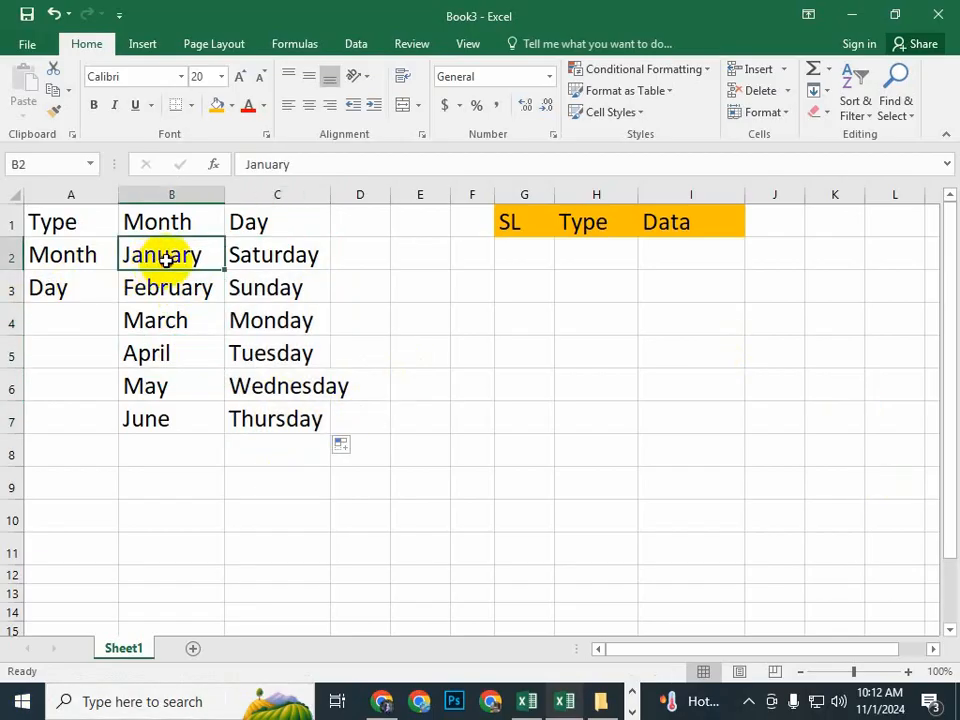
drag(163, 260, 139, 420)
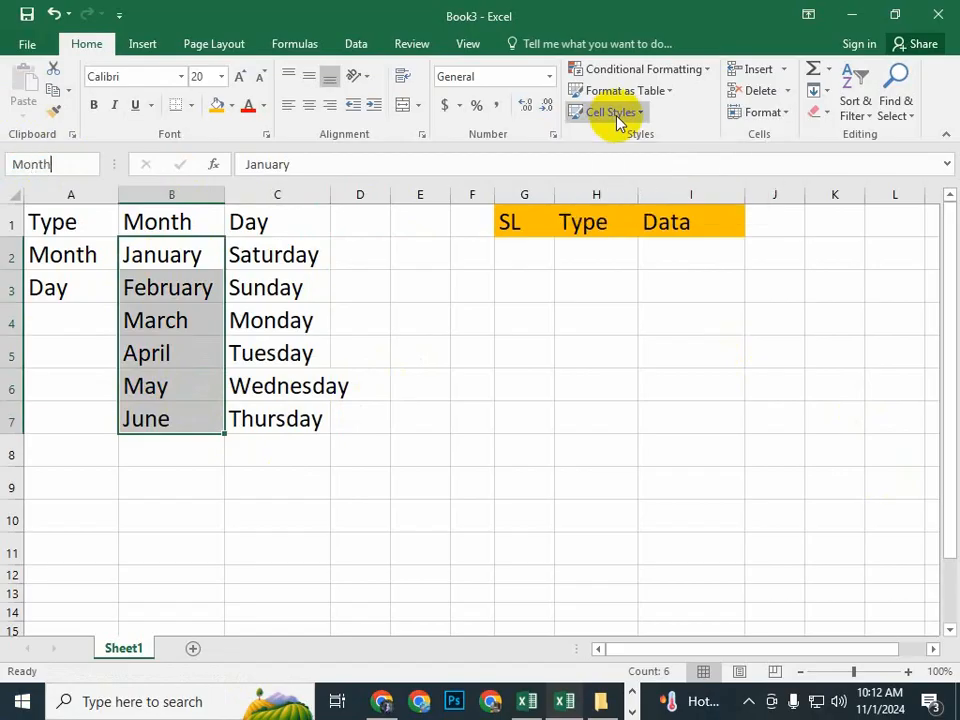
click(281, 310)
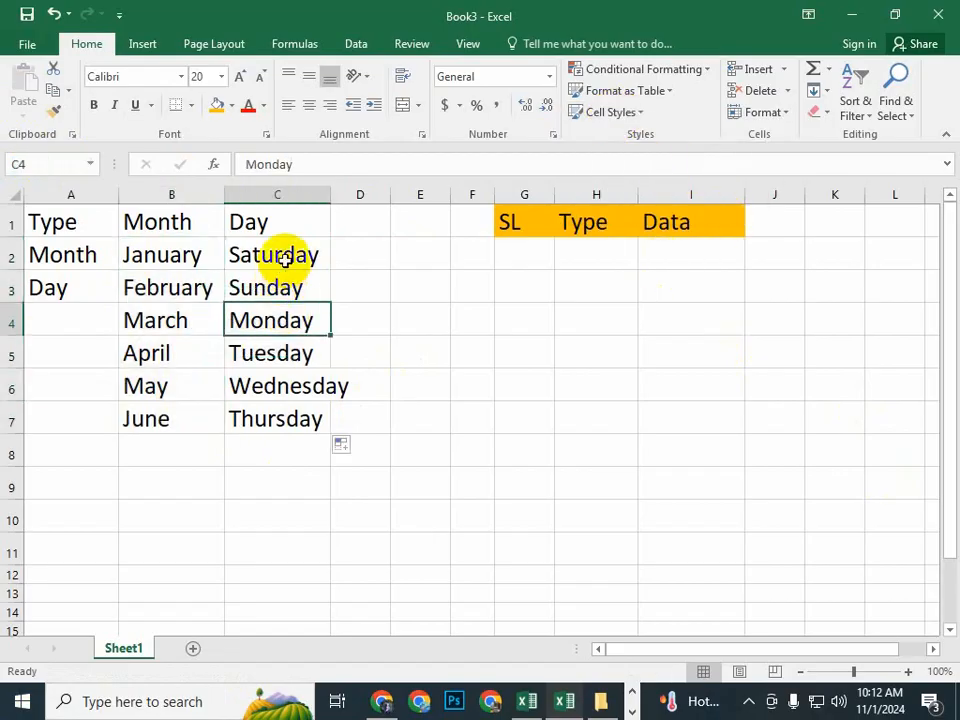
Name the range of weekdays C2:C7 as Day
drag(281, 257, 270, 413)
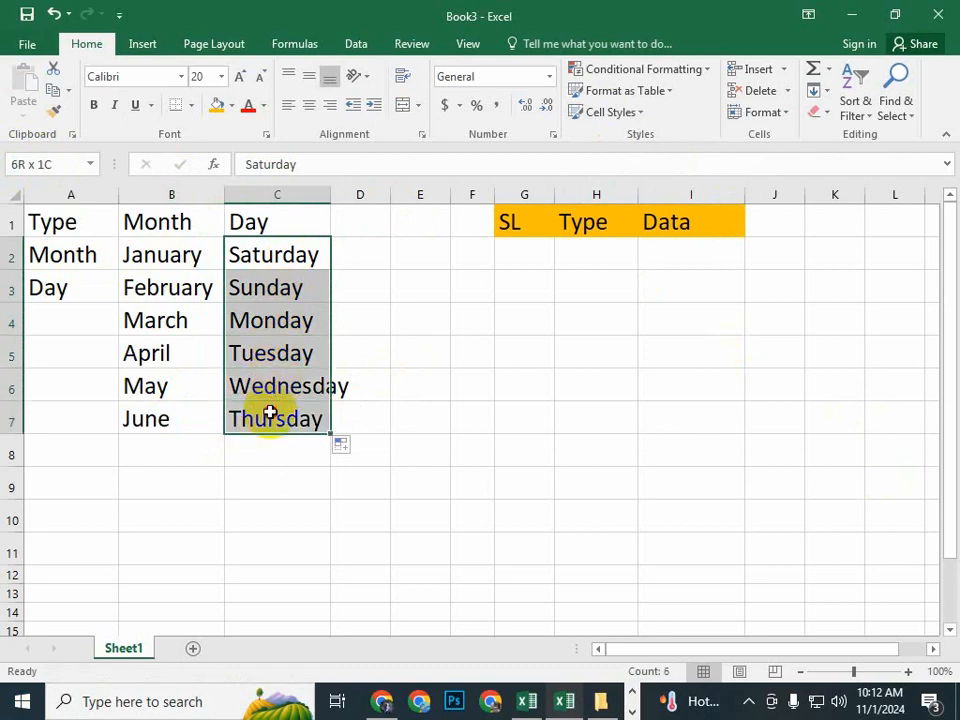
click(55, 166)
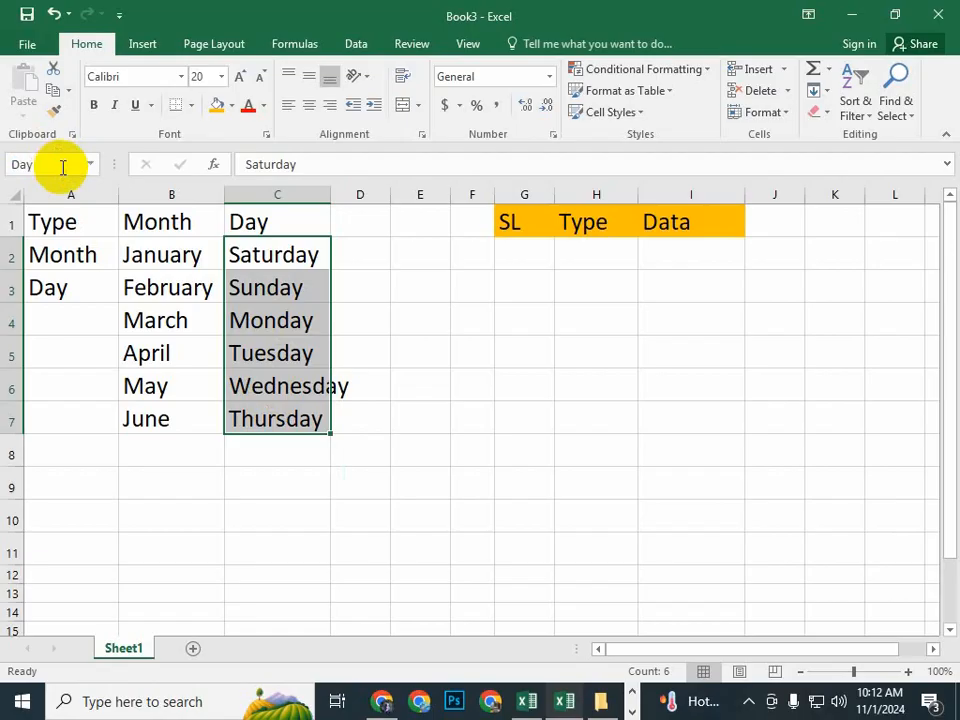
click(274, 326)
Check the names of the month range B2:B7 and the weekday range C2:C7
drag(150, 253, 133, 418)
click(172, 414)
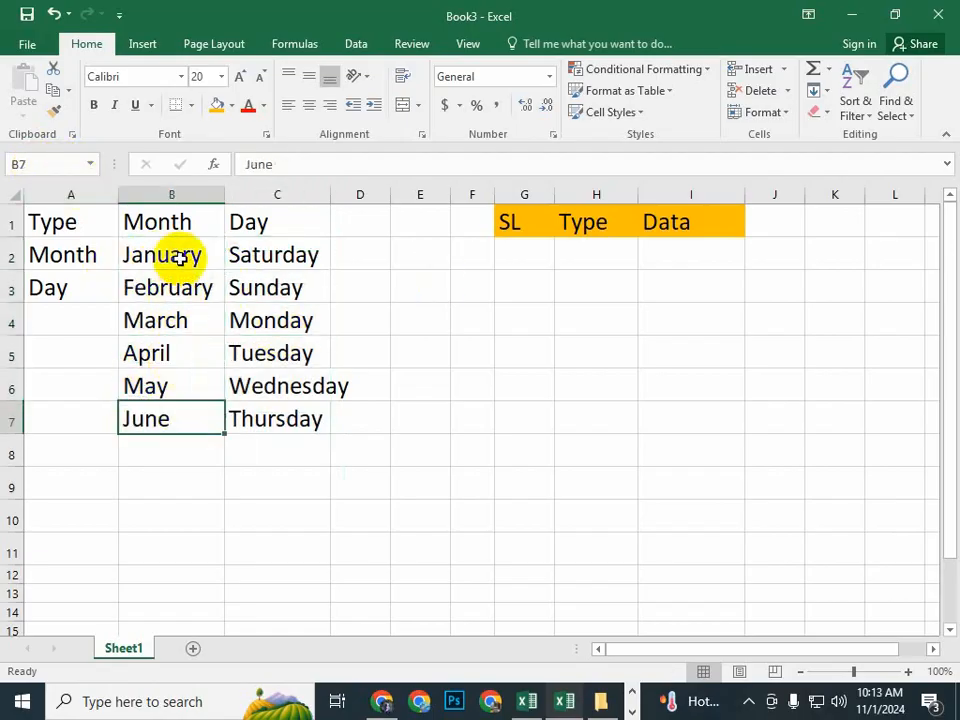
drag(178, 257, 167, 408)
click(182, 287)
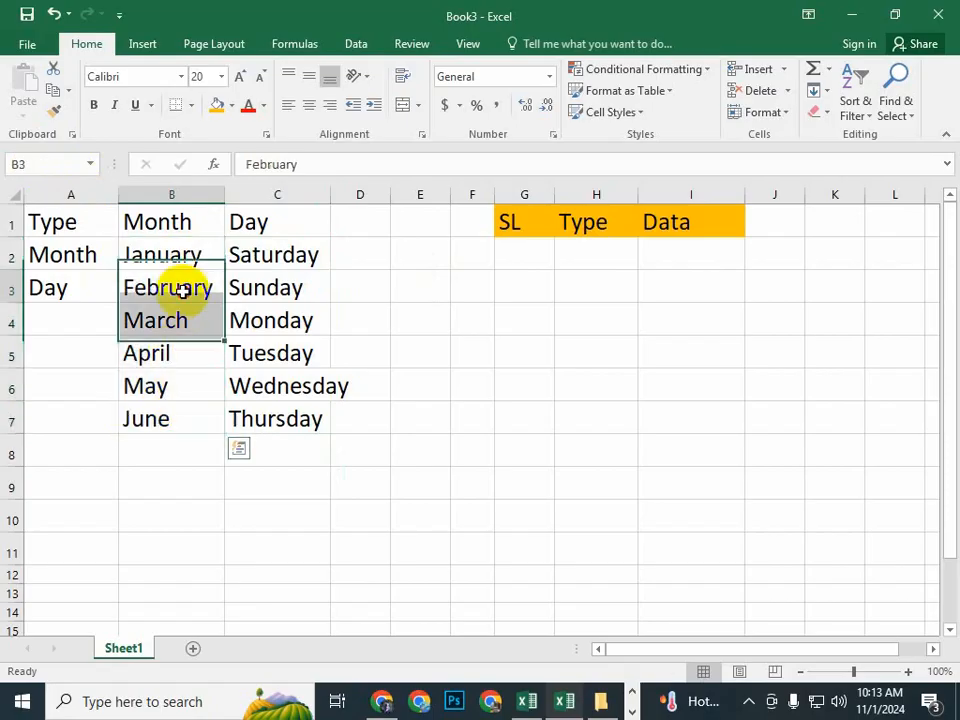
drag(261, 259, 279, 427)
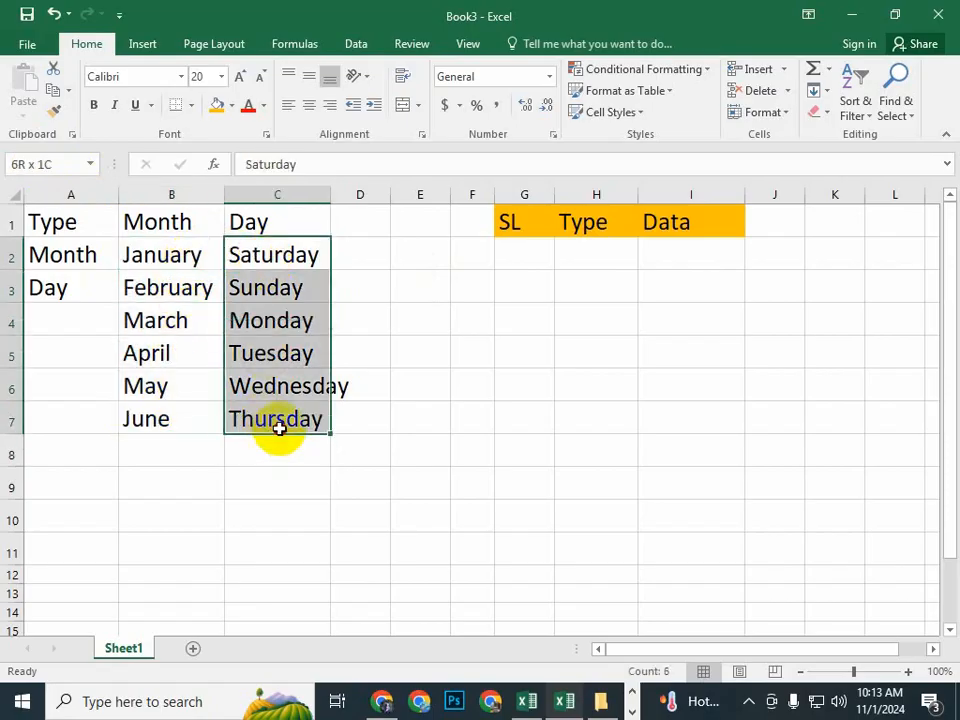
Enter the range name Month again for the months in B2:B7
drag(166, 253, 131, 410)
click(12, 165)
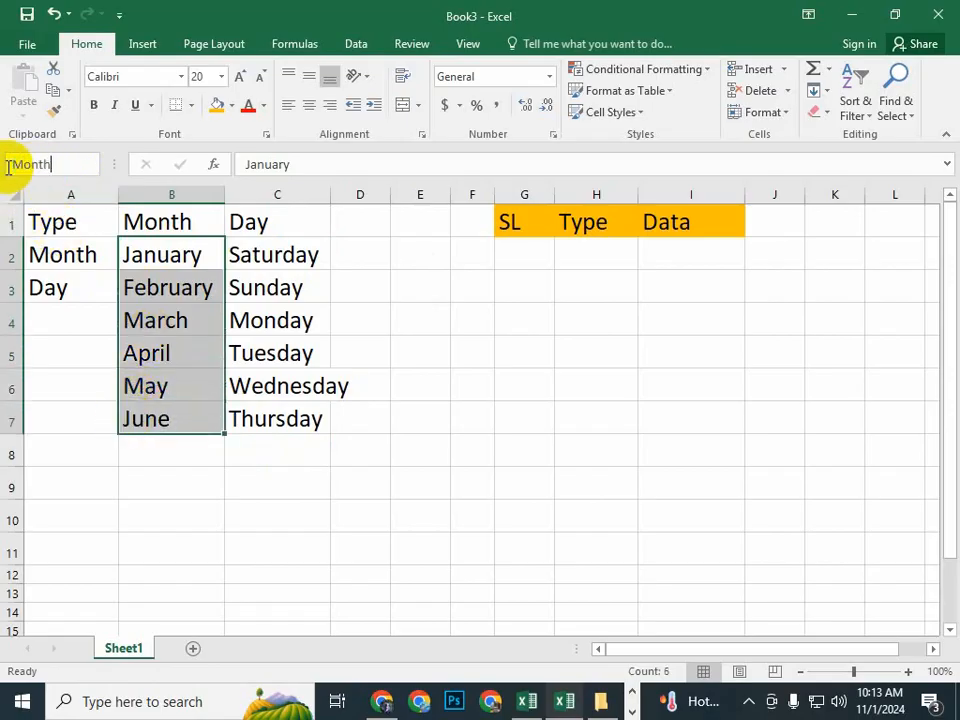
text(Month)
click(144, 367)
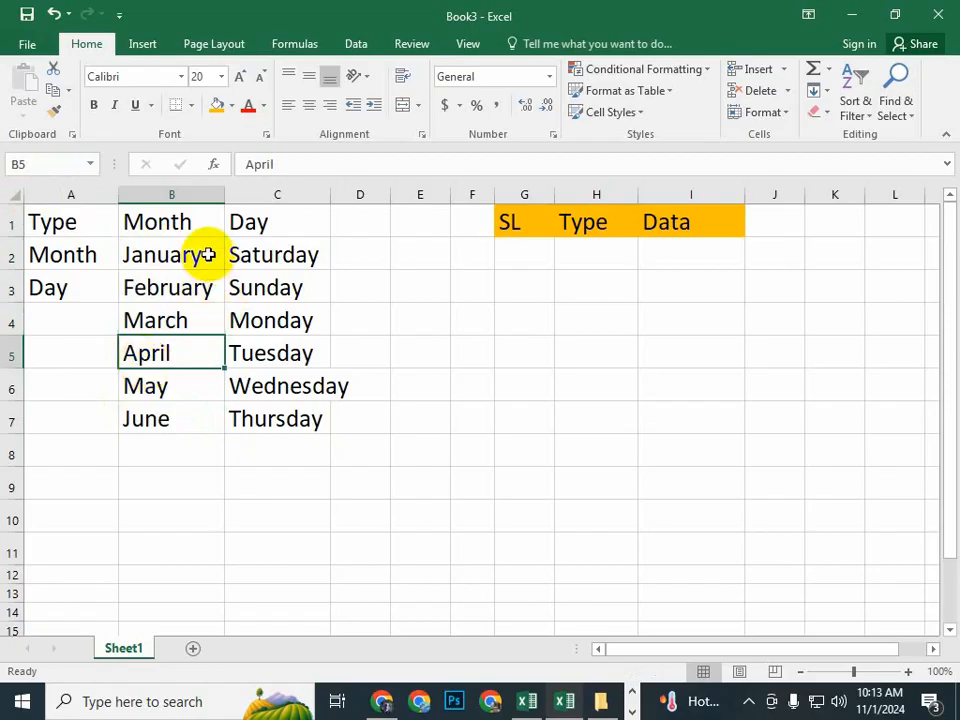
drag(208, 255, 170, 431)
click(285, 354)
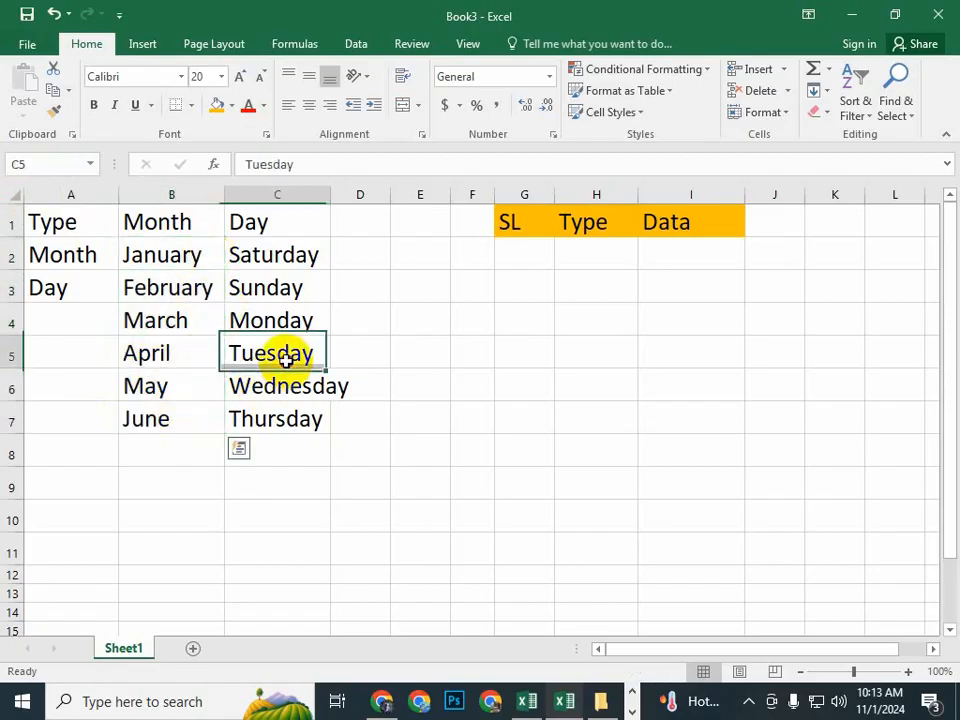
click(507, 276)
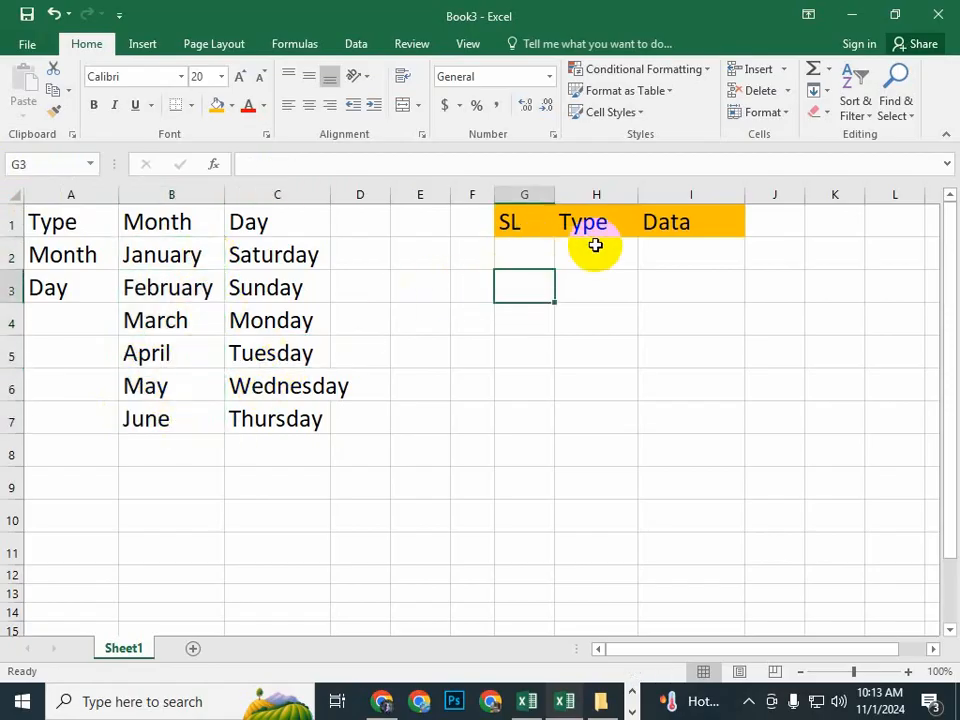
click(536, 222)
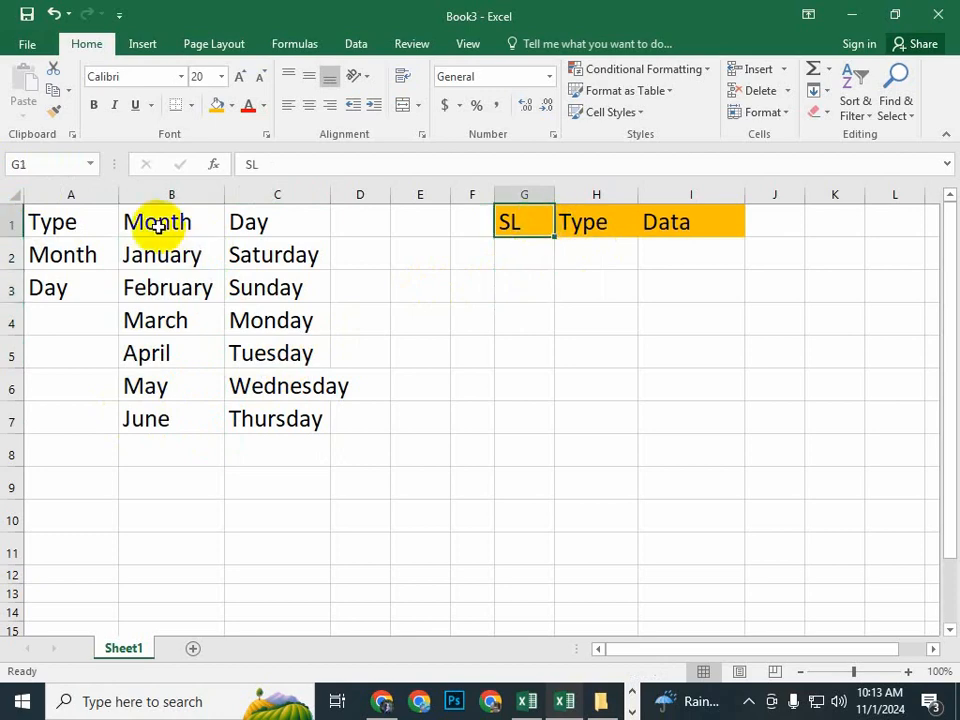
Fill the SL column cells G2:G7 with the serial numbers 1 to 6
click(500, 261)
text(1)
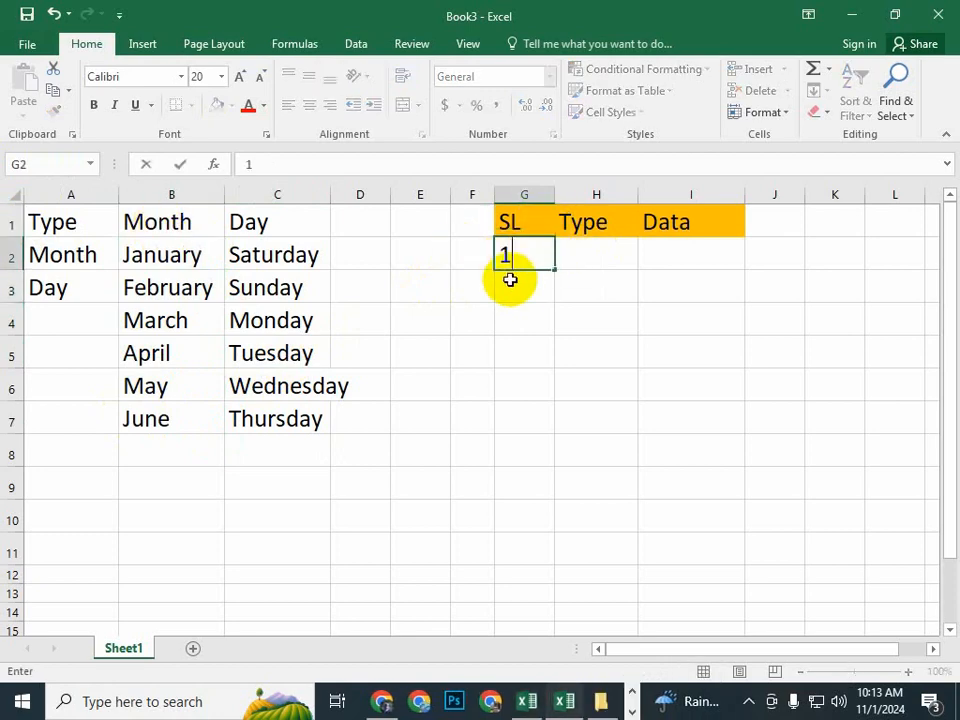
key(Return)
text(2)
drag(536, 257, 532, 424)
Start a data validation rule for the Type cells H2:H7 that allows a List
click(606, 257)
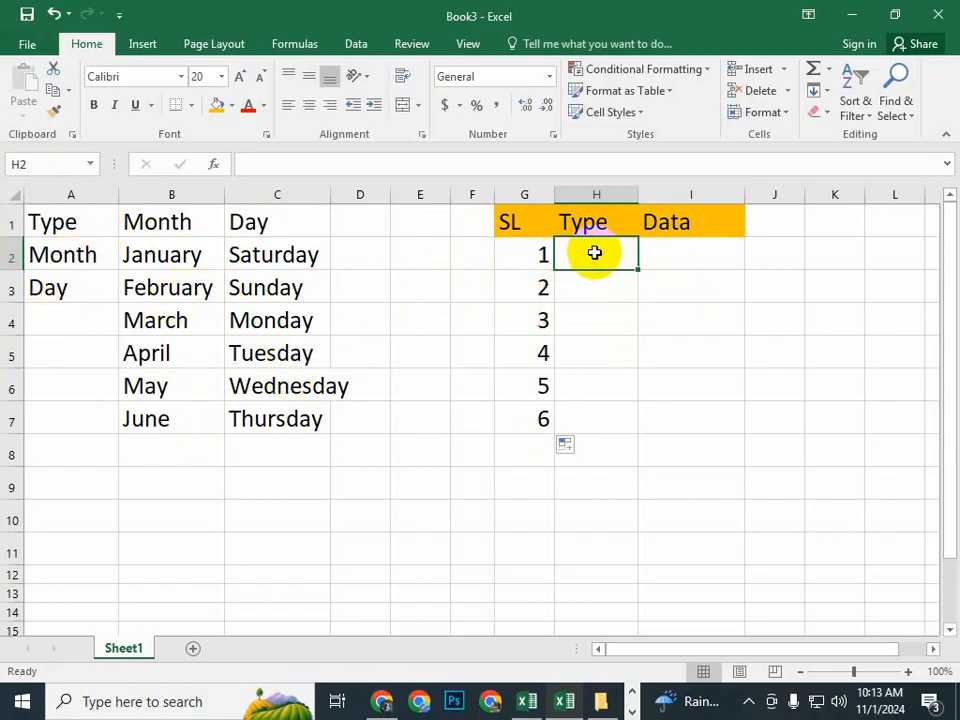
drag(594, 253, 591, 412)
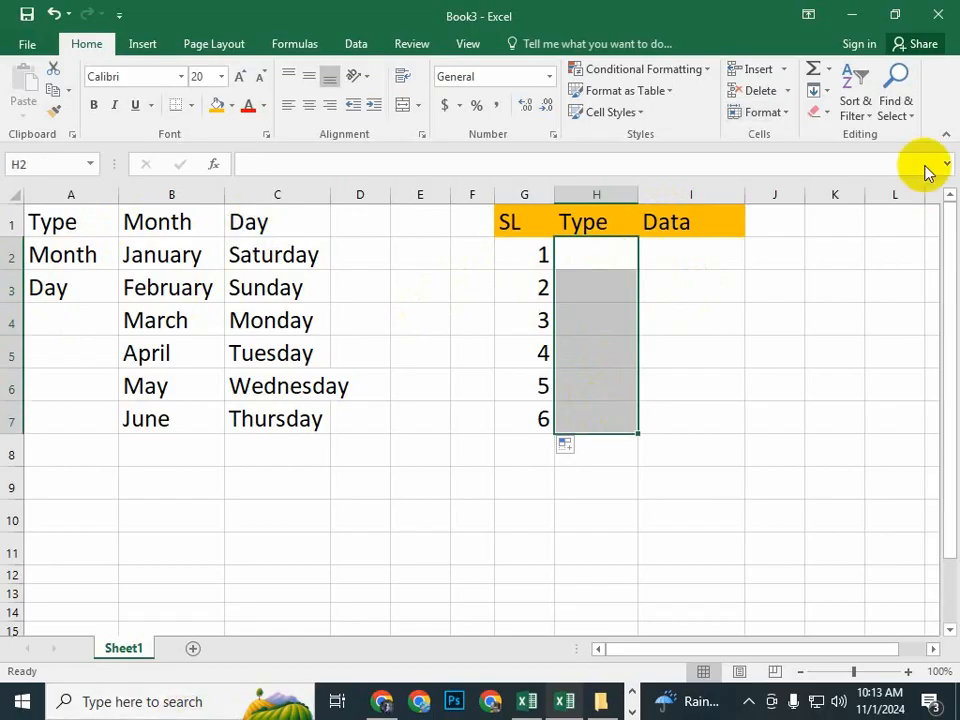
click(360, 45)
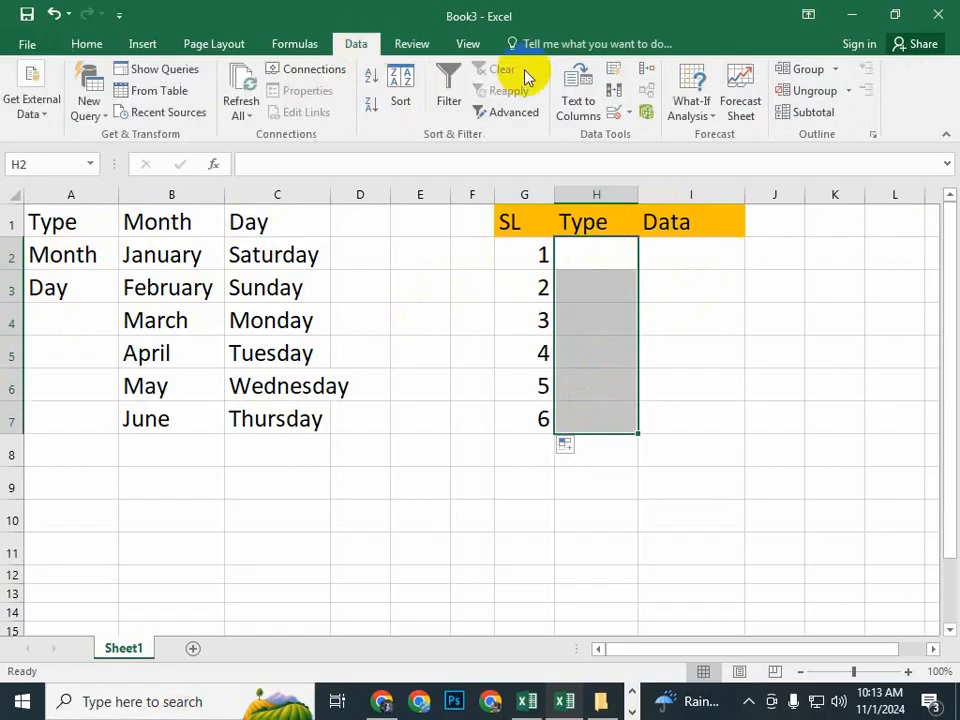
click(628, 113)
click(656, 135)
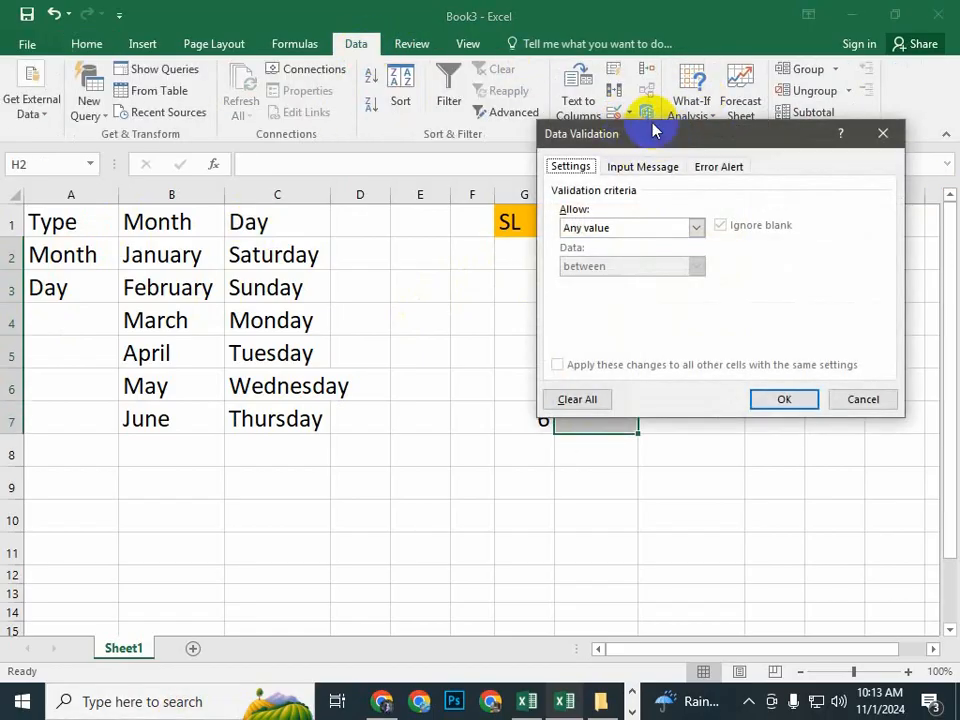
drag(654, 130, 754, 146)
click(758, 244)
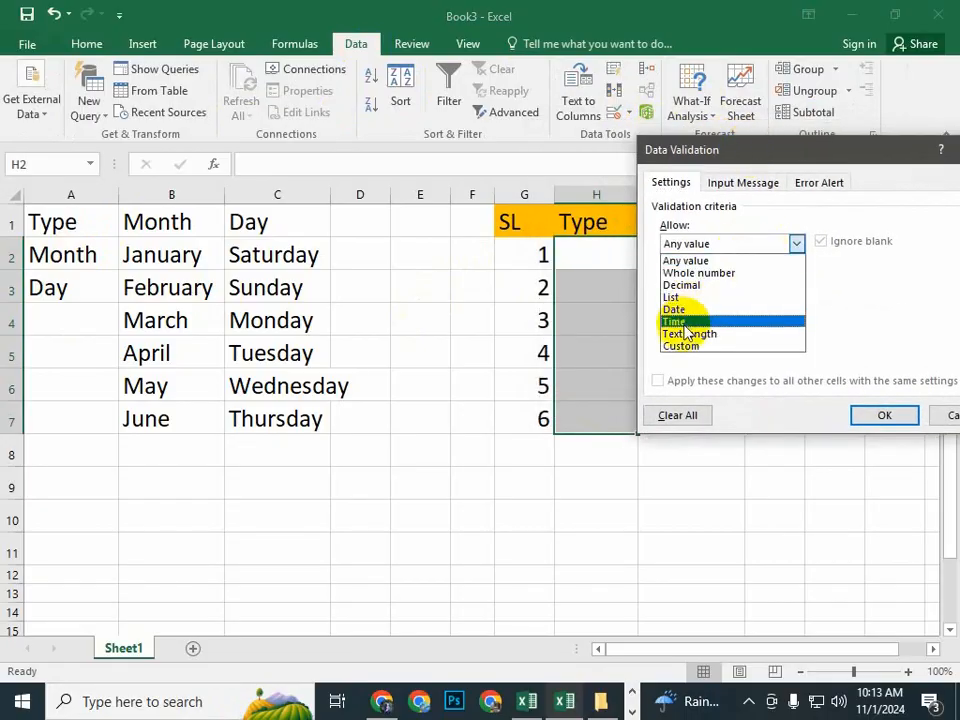
click(693, 297)
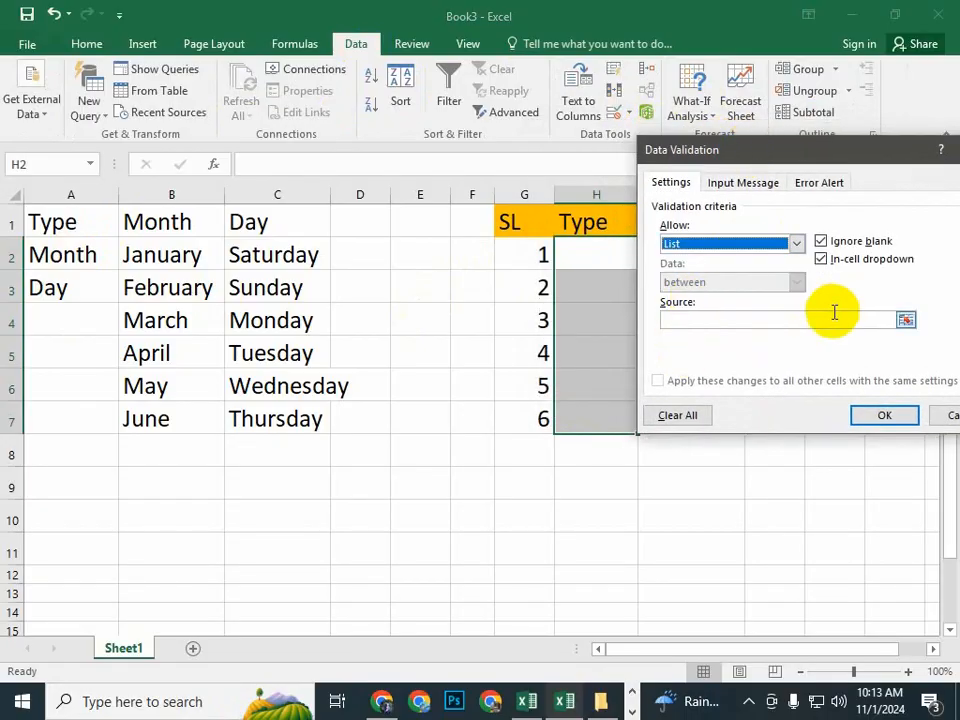
Set the Type list's source to =$A$2:$A$3 and apply the validation
click(906, 319)
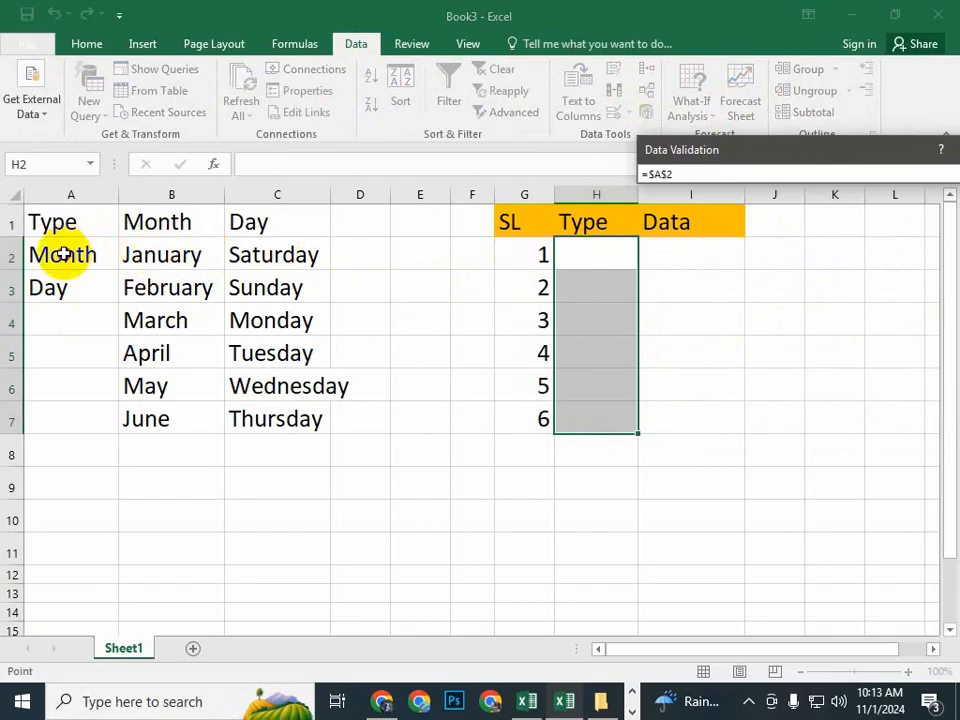
drag(62, 255, 55, 287)
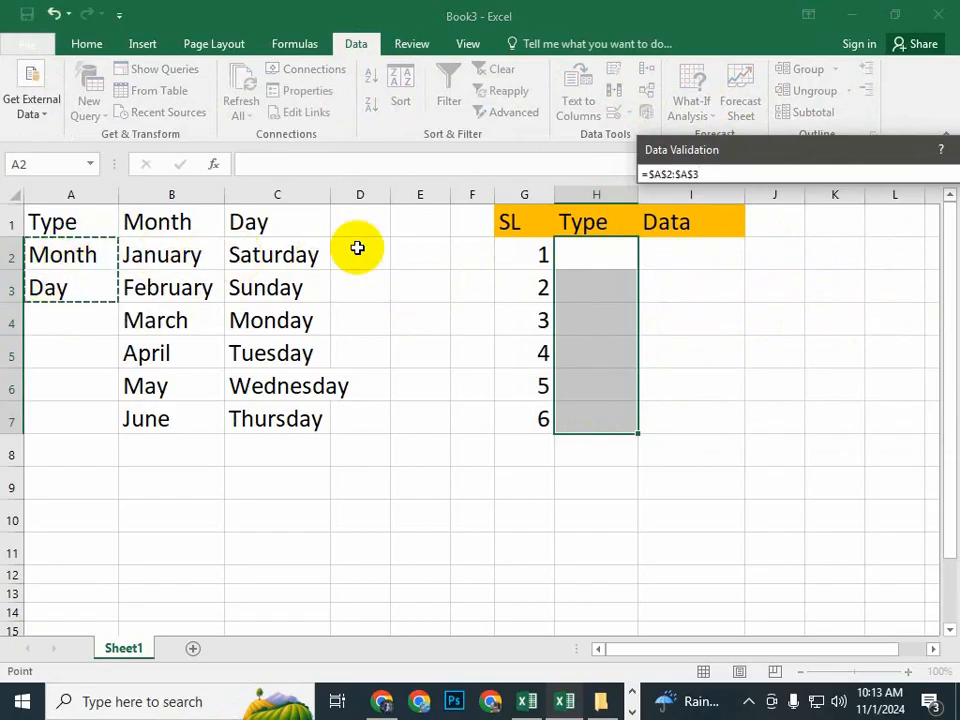
key(Return)
click(884, 416)
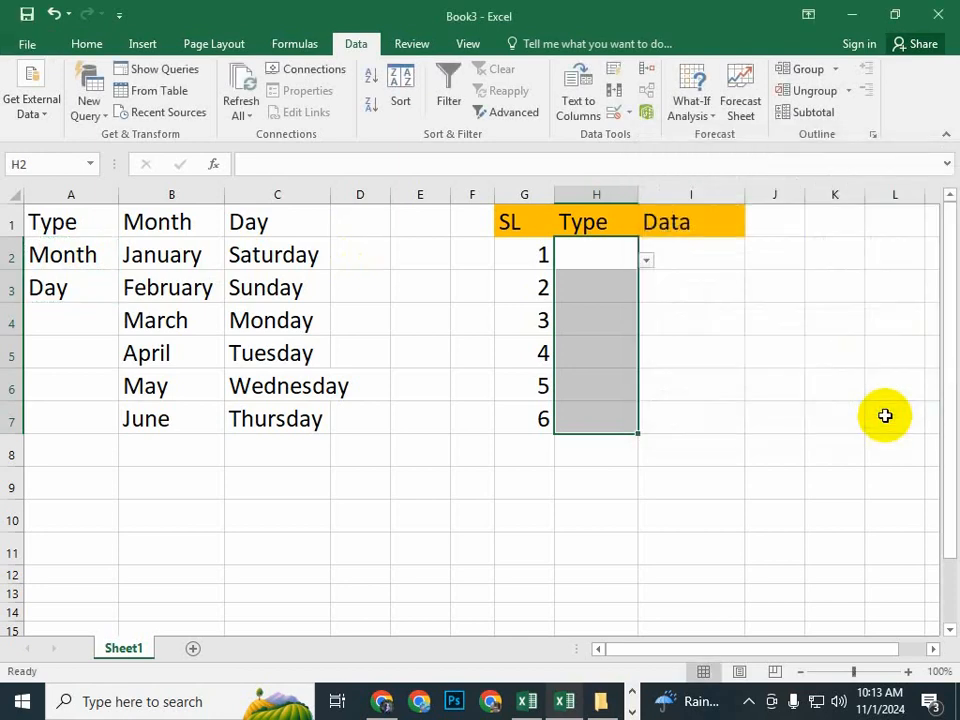
Choose Month as the Type in H2 and Day in H3 from their dropdown lists
click(618, 290)
click(633, 258)
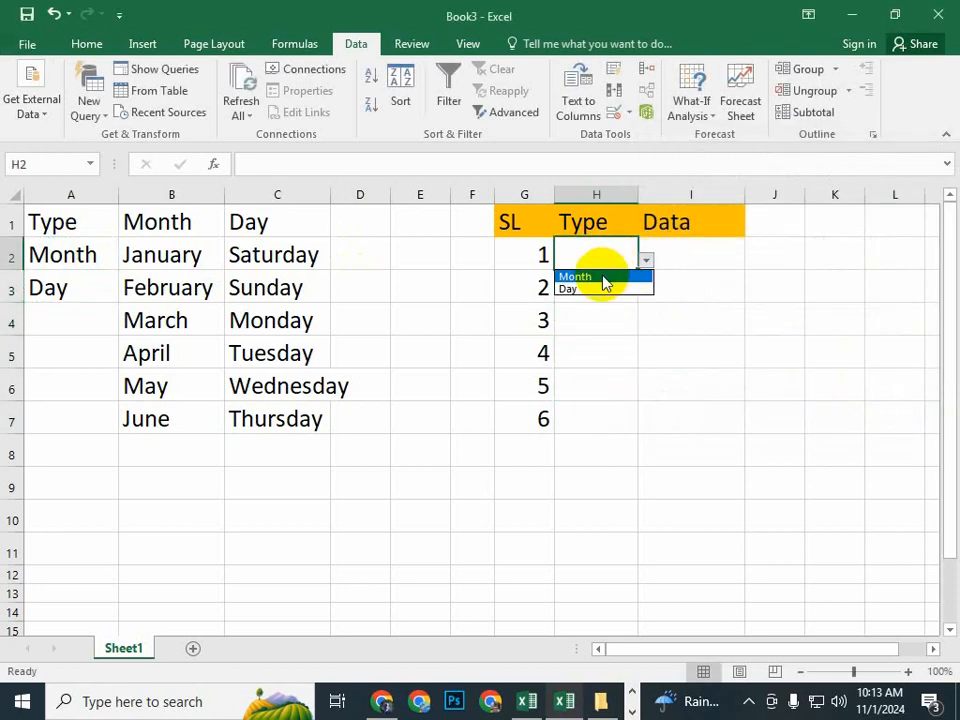
click(603, 277)
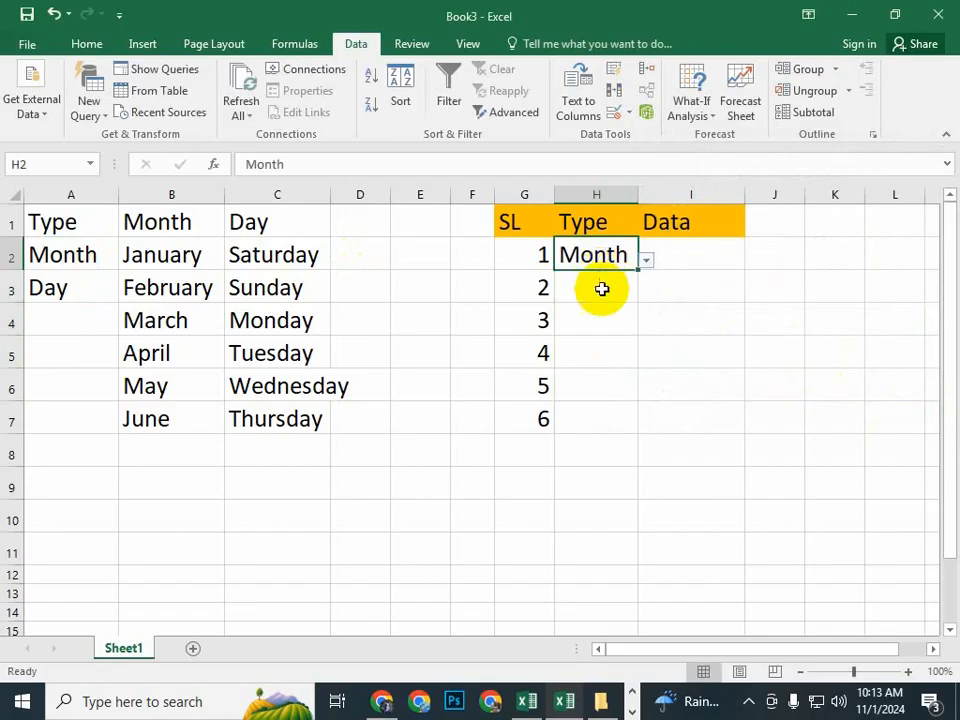
click(622, 290)
click(645, 293)
click(602, 322)
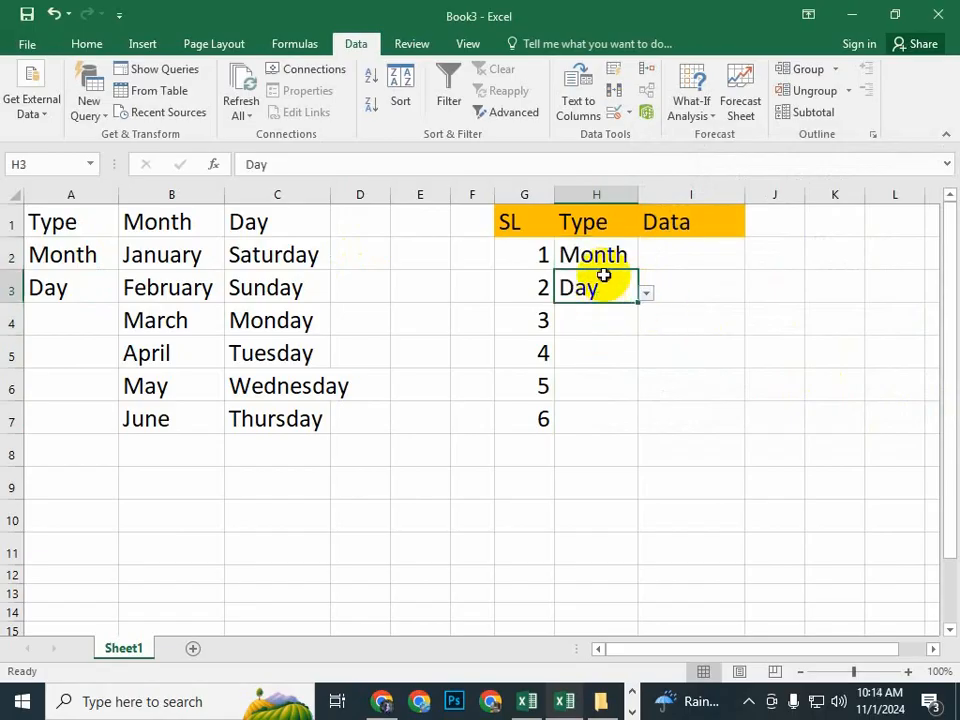
click(678, 254)
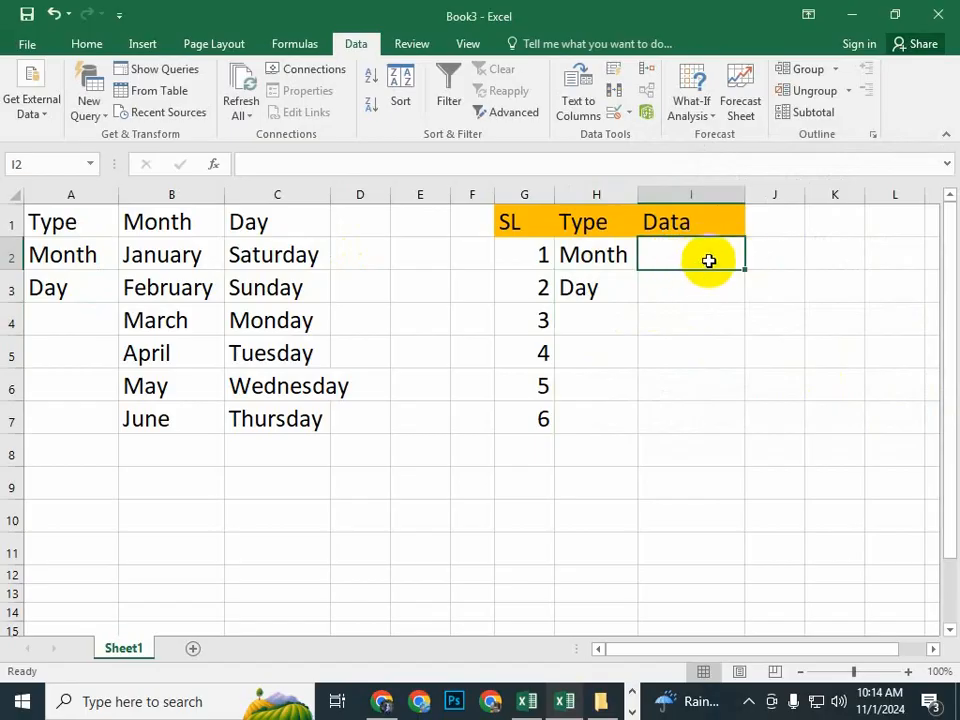
click(591, 254)
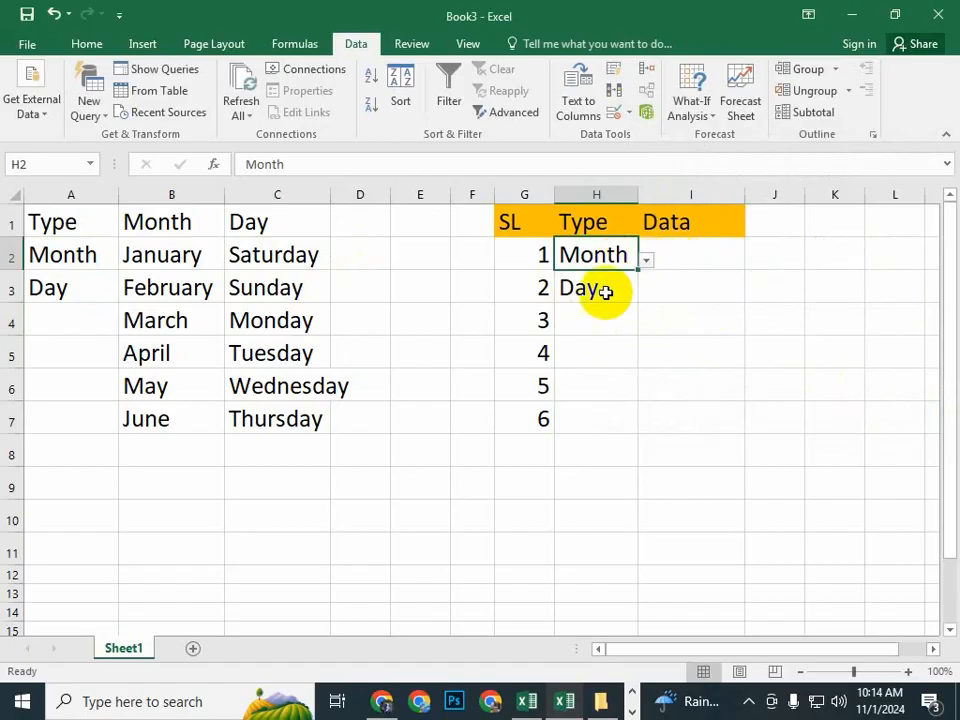
click(605, 298)
Start a data validation rule for the Data cells I2:I7 that allows a List
click(699, 259)
drag(696, 259, 693, 407)
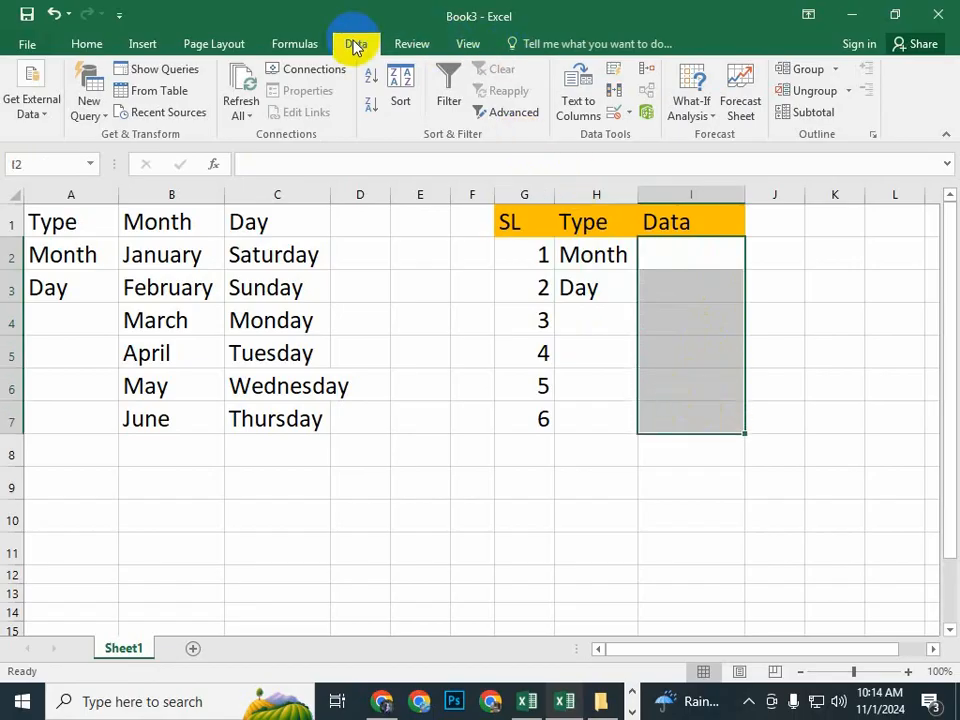
click(629, 120)
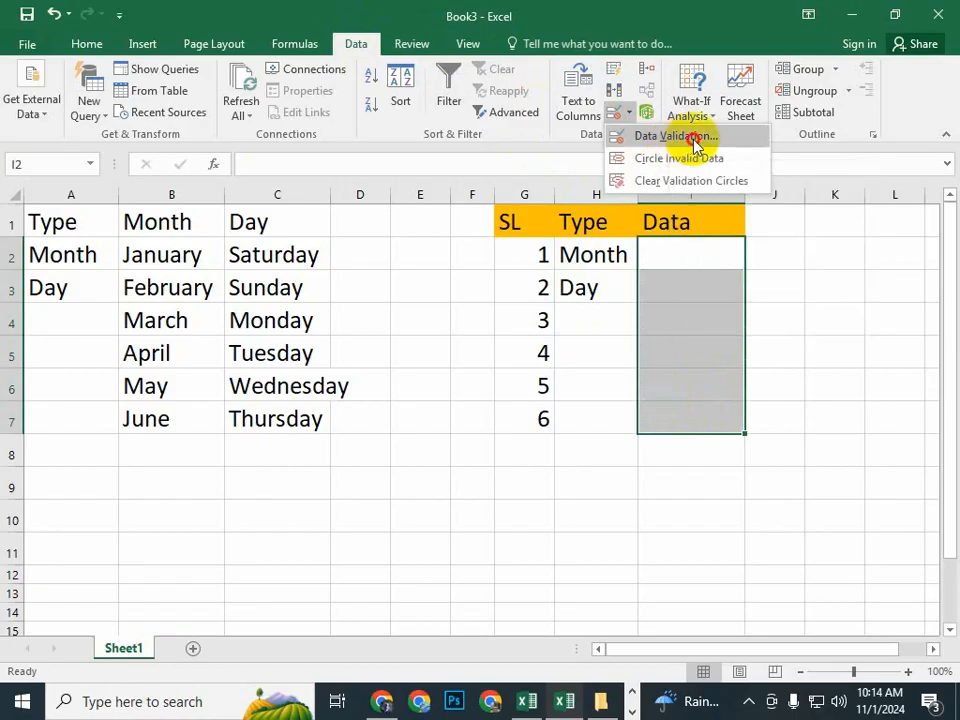
click(692, 137)
click(724, 246)
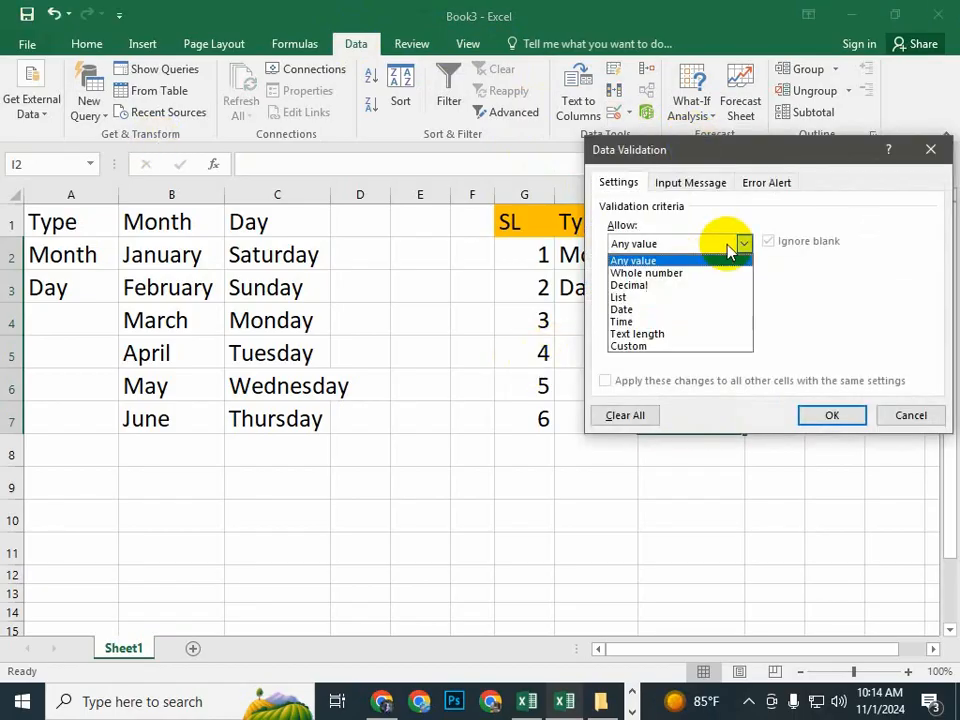
click(681, 298)
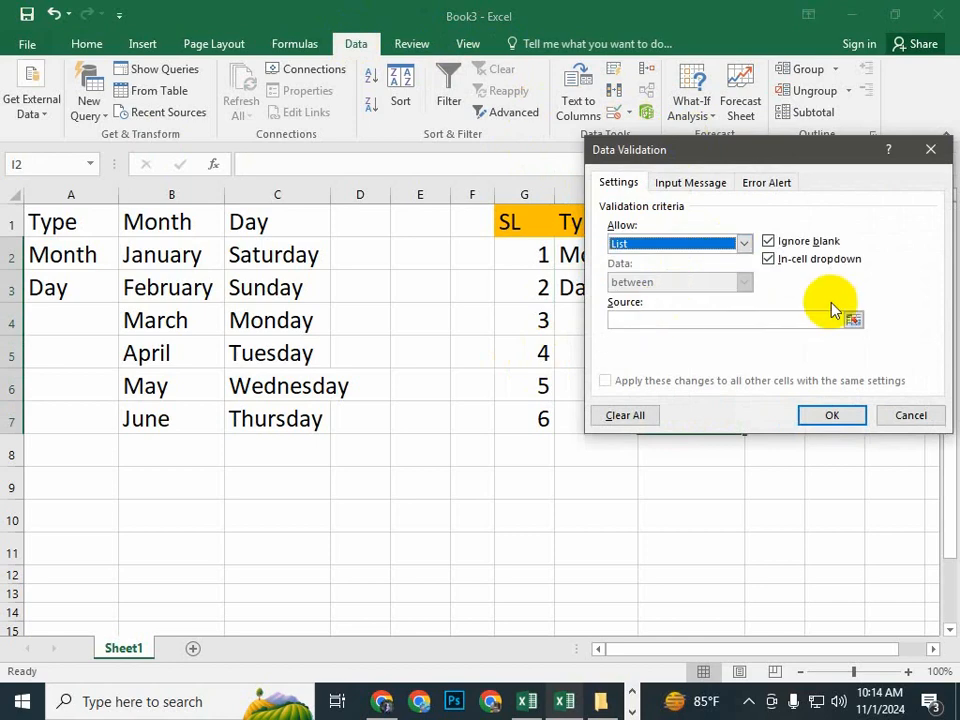
Set the Data list's source to =indirect(H2) with a relative cell reference and apply the validation
click(681, 324)
drag(754, 150, 707, 155)
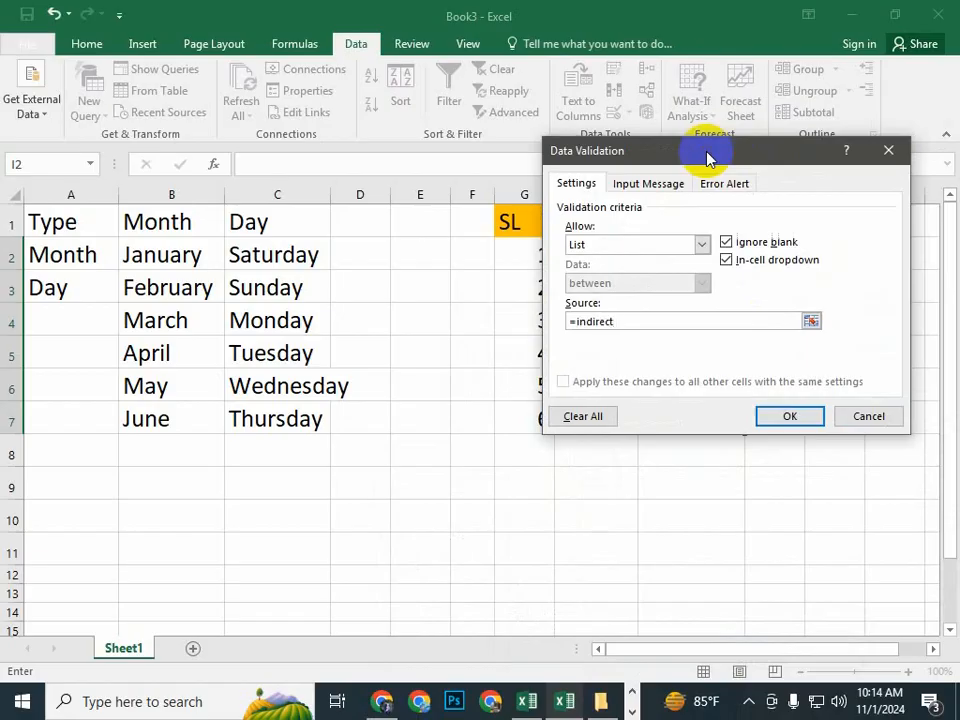
drag(621, 163, 218, 262)
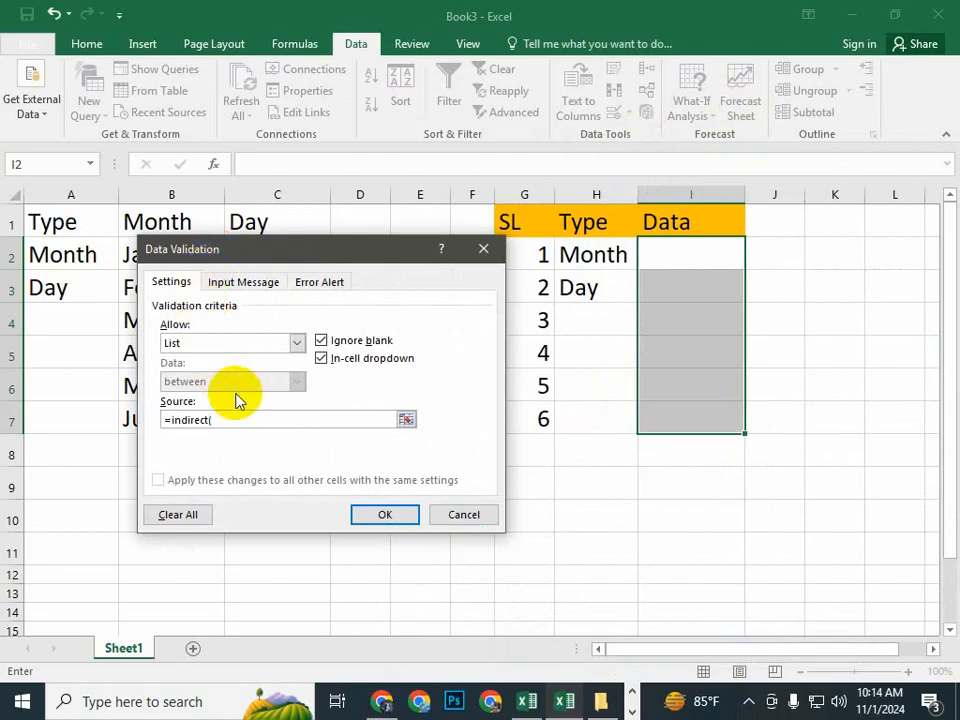
click(607, 258)
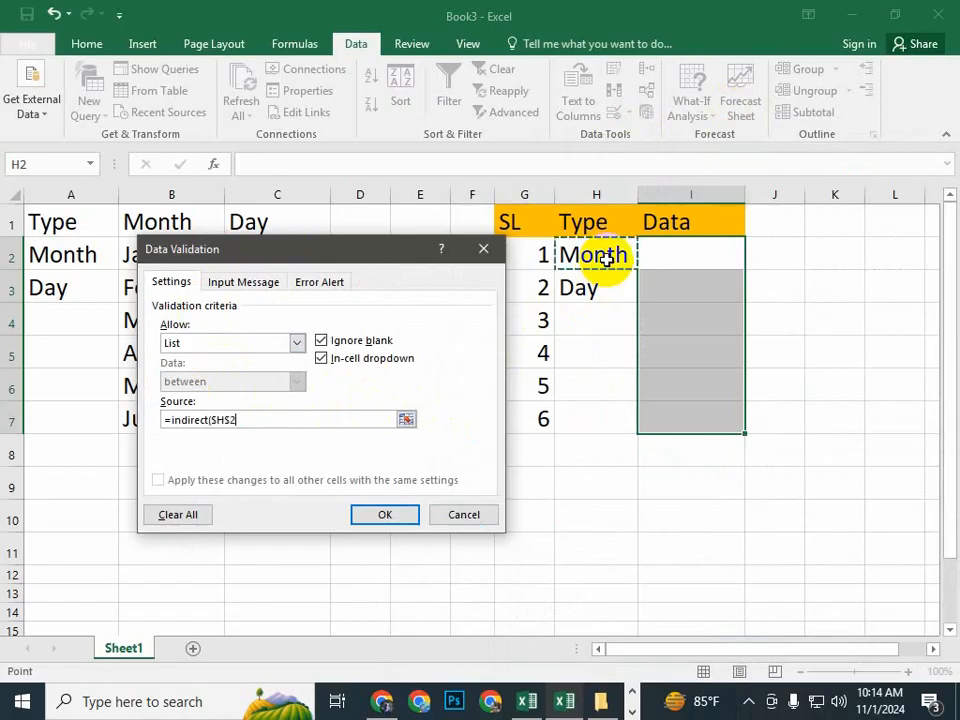
click(231, 421)
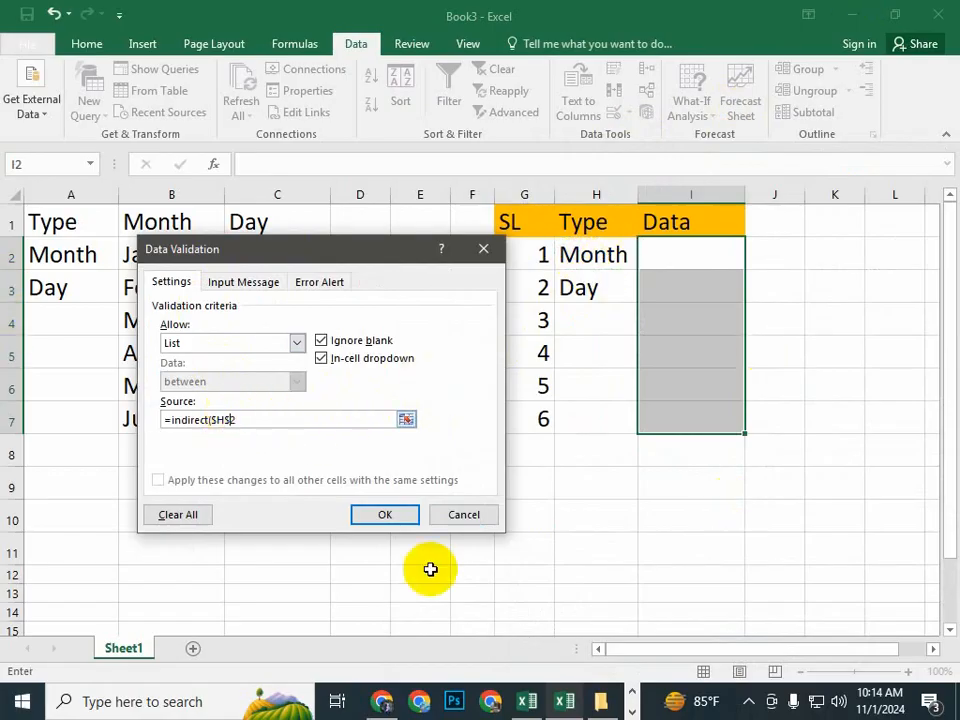
click(226, 420)
key(BackSpace)
key(Left)
key(BackSpace)
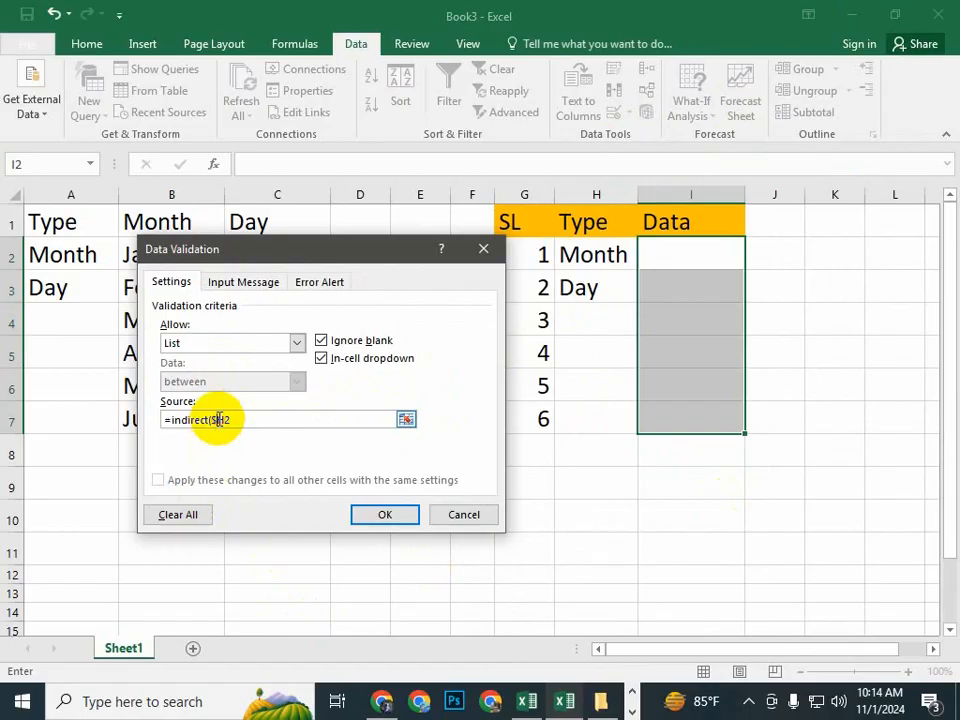
click(240, 421)
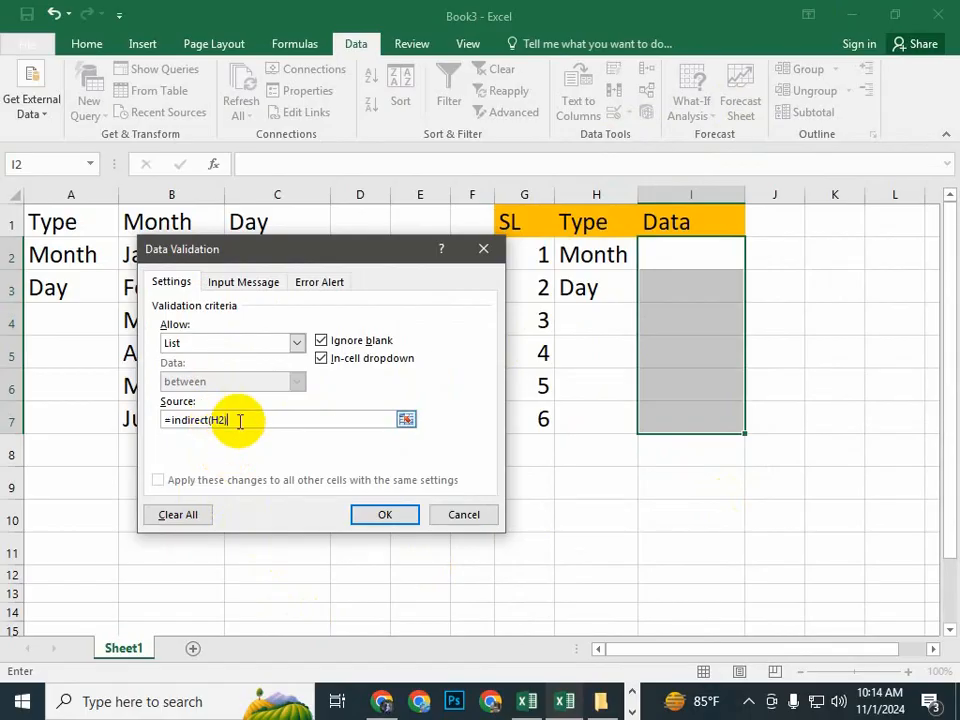
key(Return)
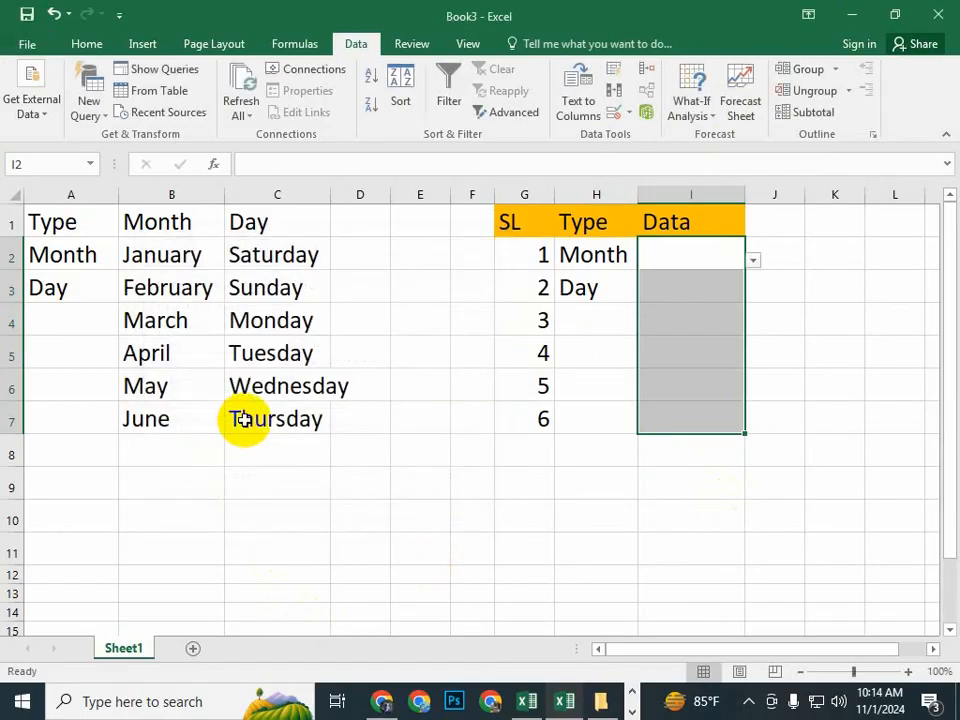
Check the options offered by the Data dropdown in I2 for the Month type
click(611, 255)
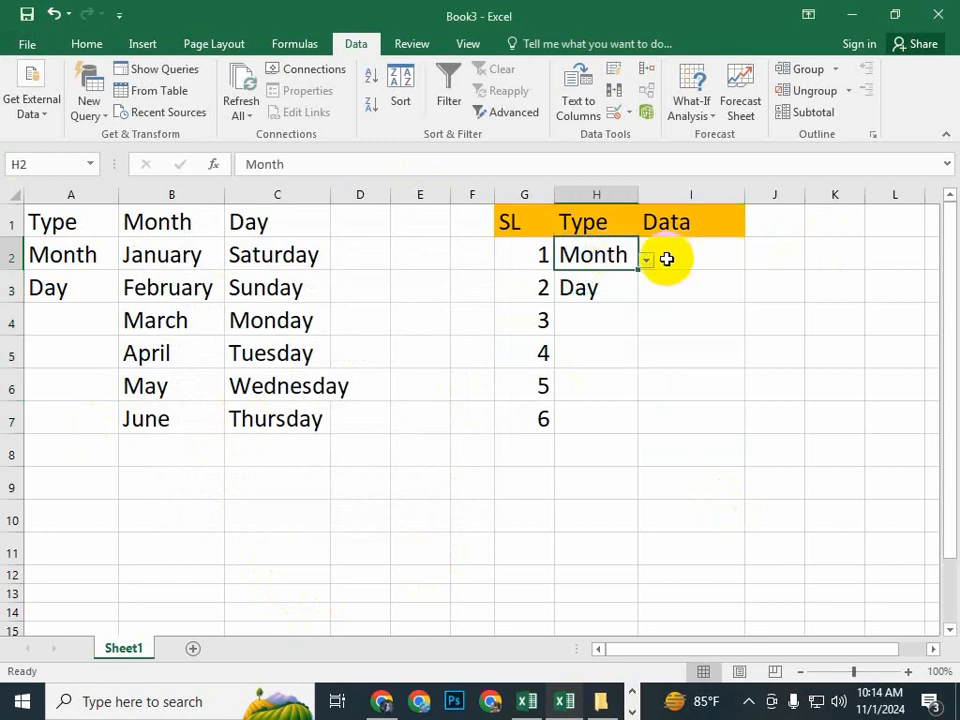
click(720, 258)
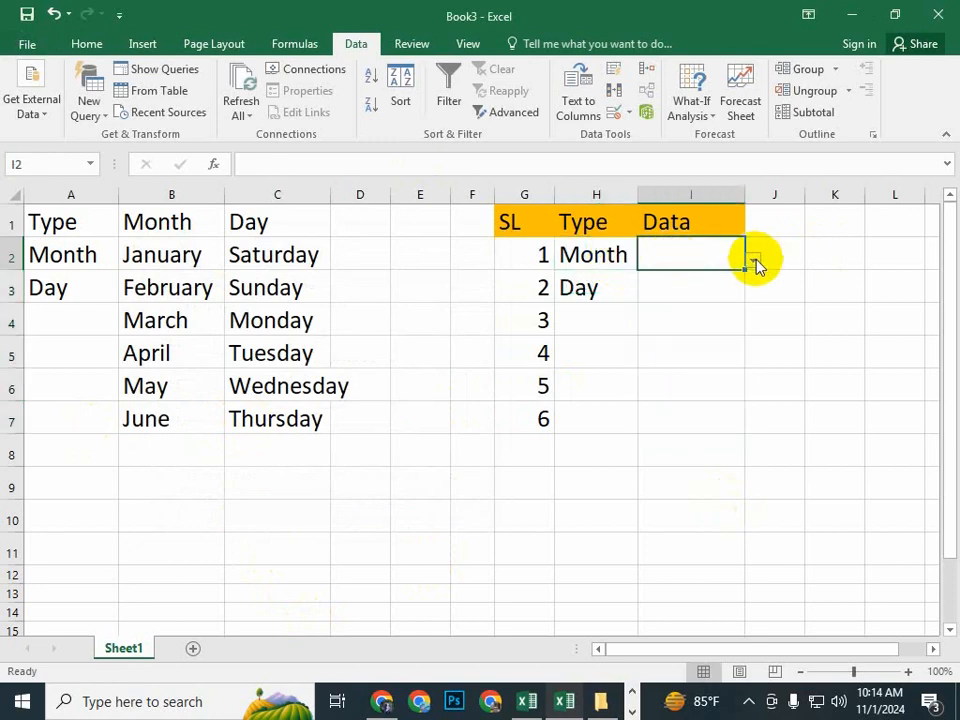
click(754, 262)
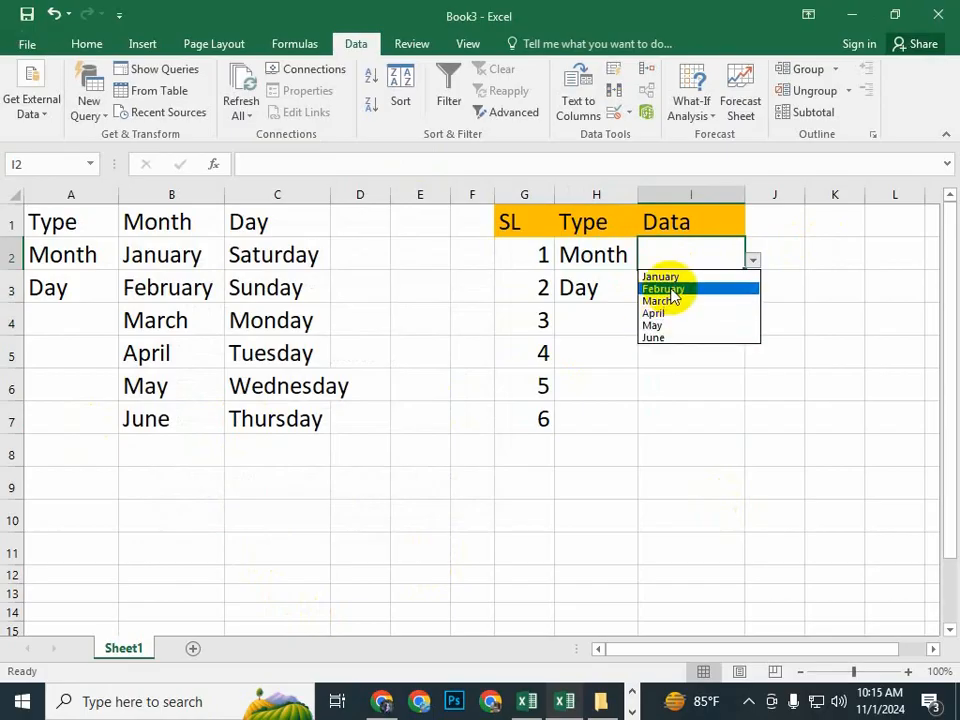
click(620, 262)
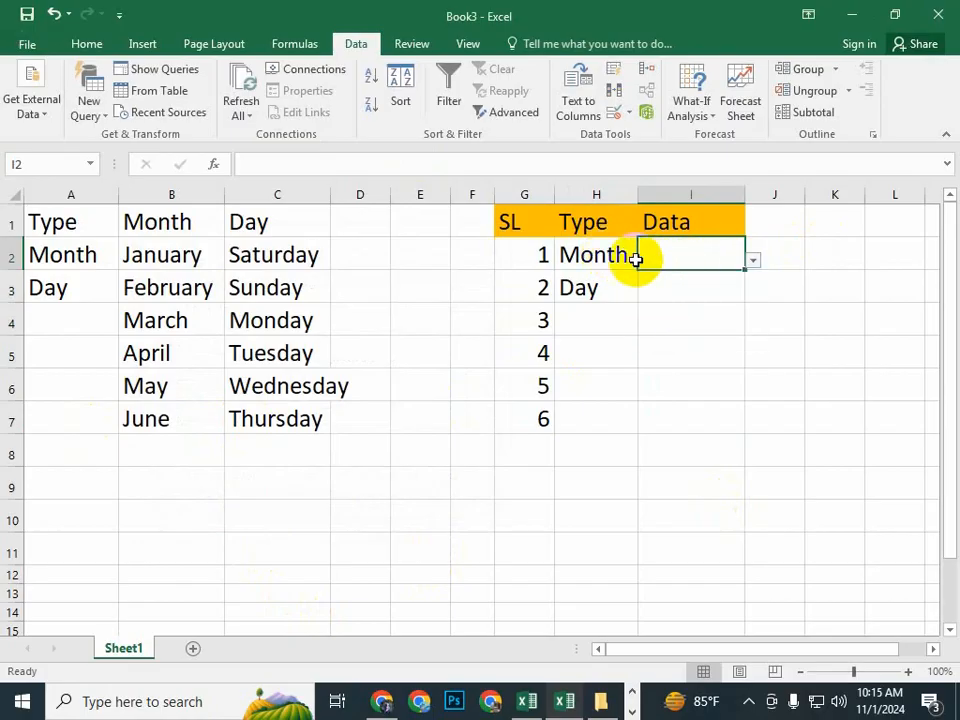
click(634, 256)
click(690, 260)
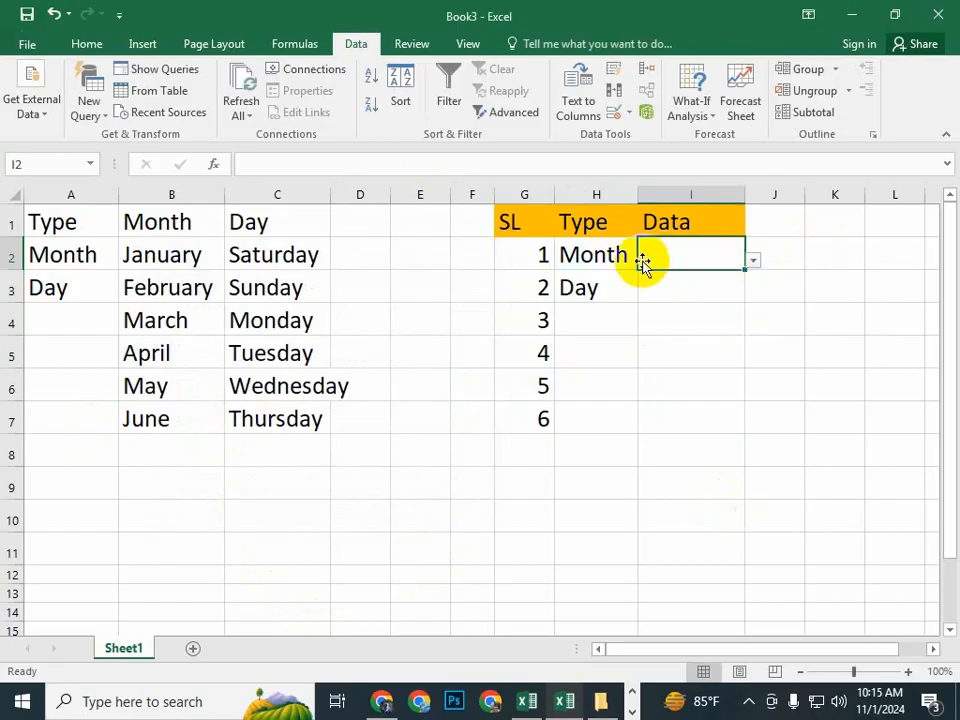
click(616, 259)
click(624, 287)
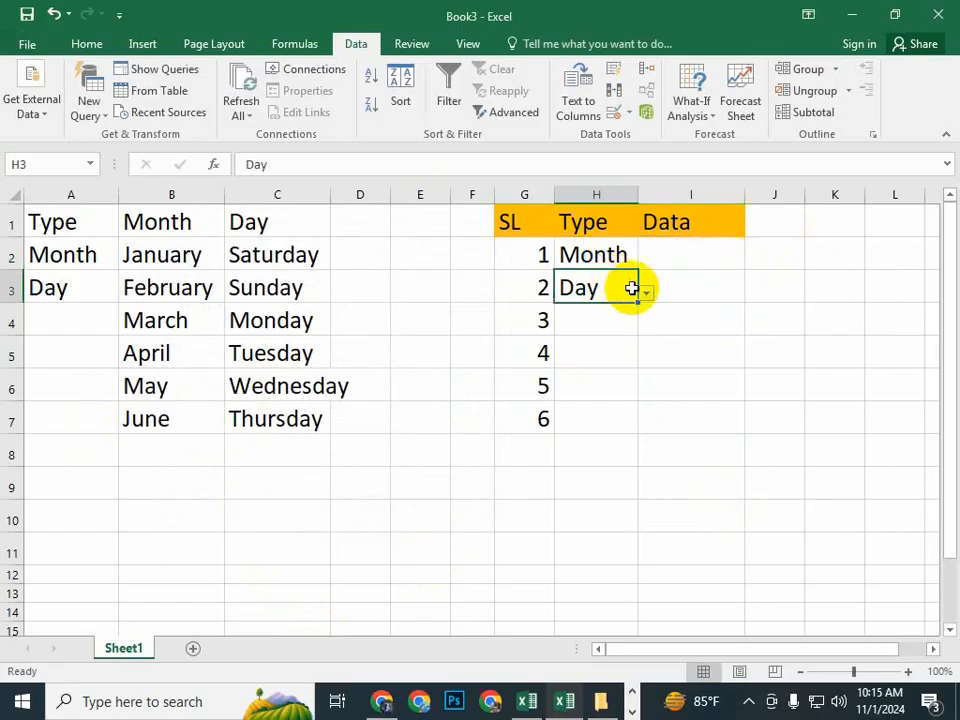
Change the Type in H2 to Day and check the options in the Data dropdown in I2
click(625, 256)
click(646, 259)
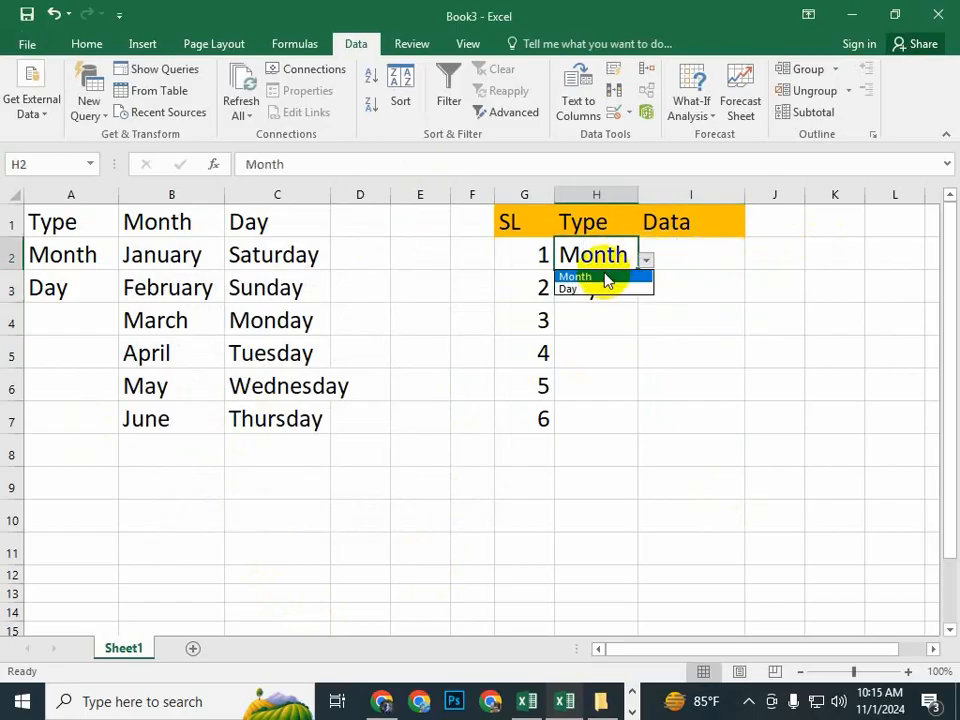
click(590, 289)
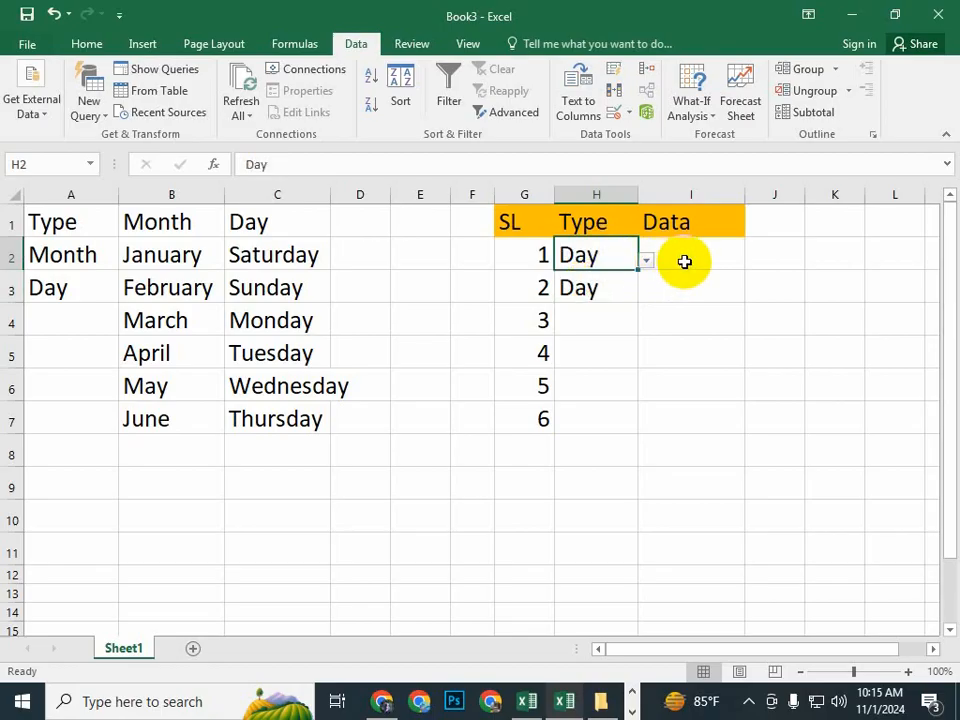
click(692, 260)
click(753, 260)
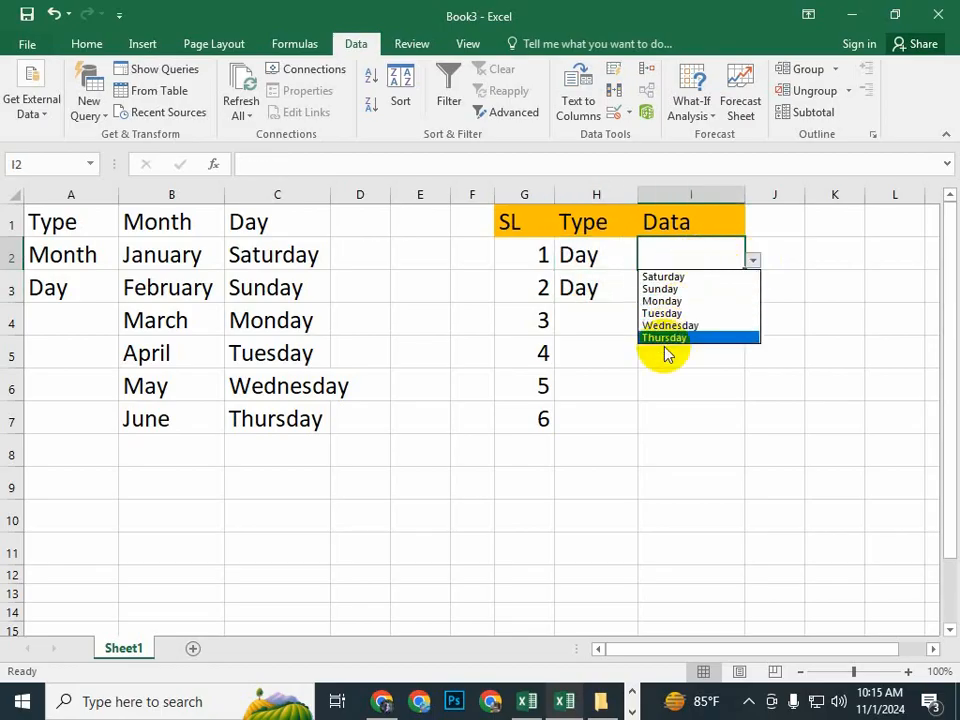
key(Escape)
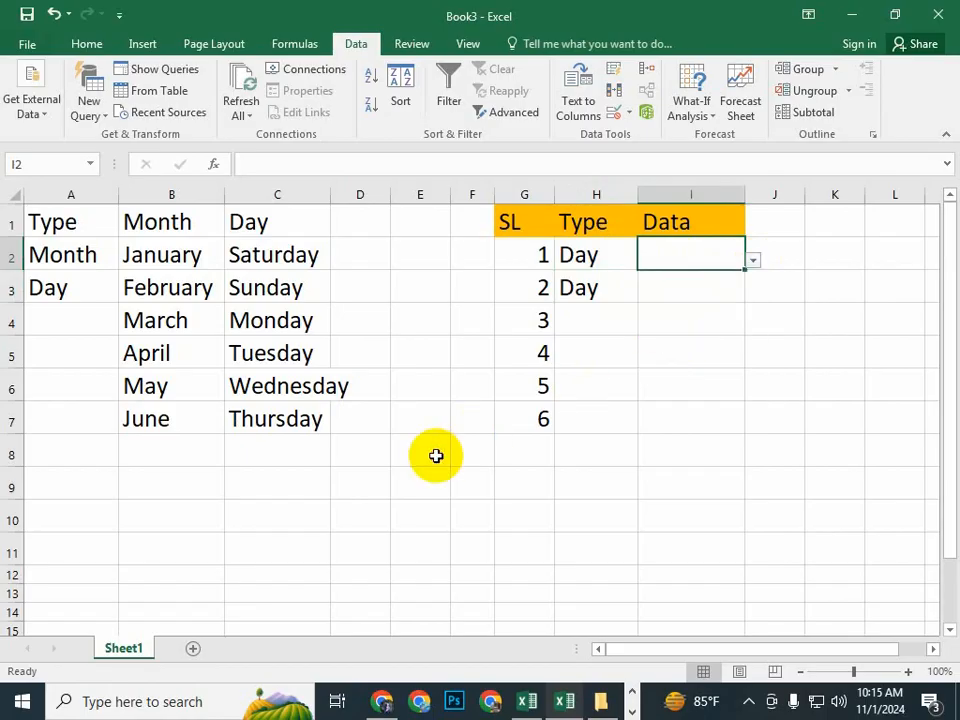